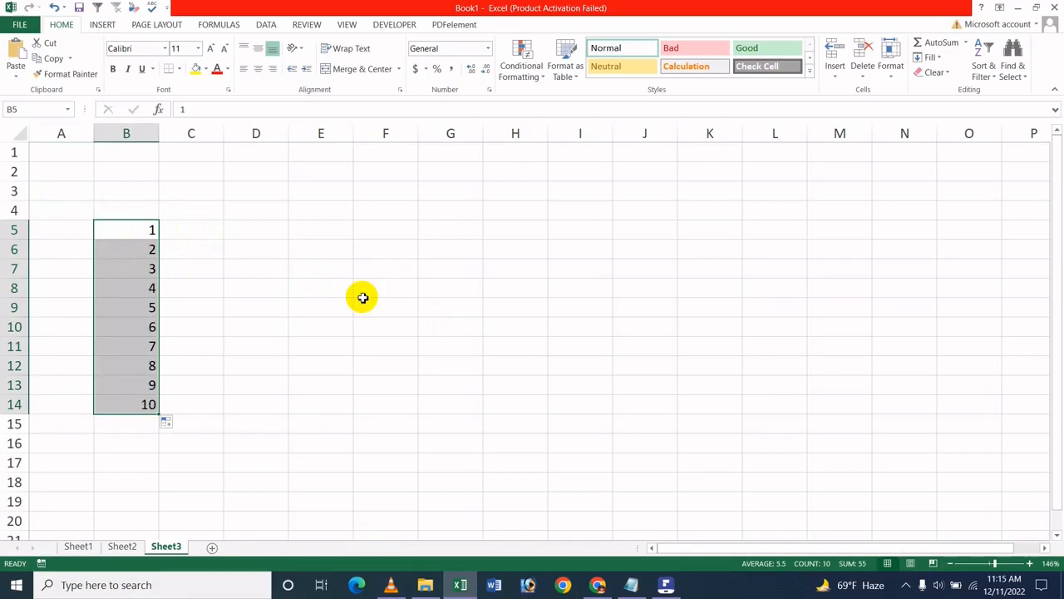
Step: Enter 5 in cell C5 and fill it down through C14 beside the numbers 1 to 10
click(177, 239)
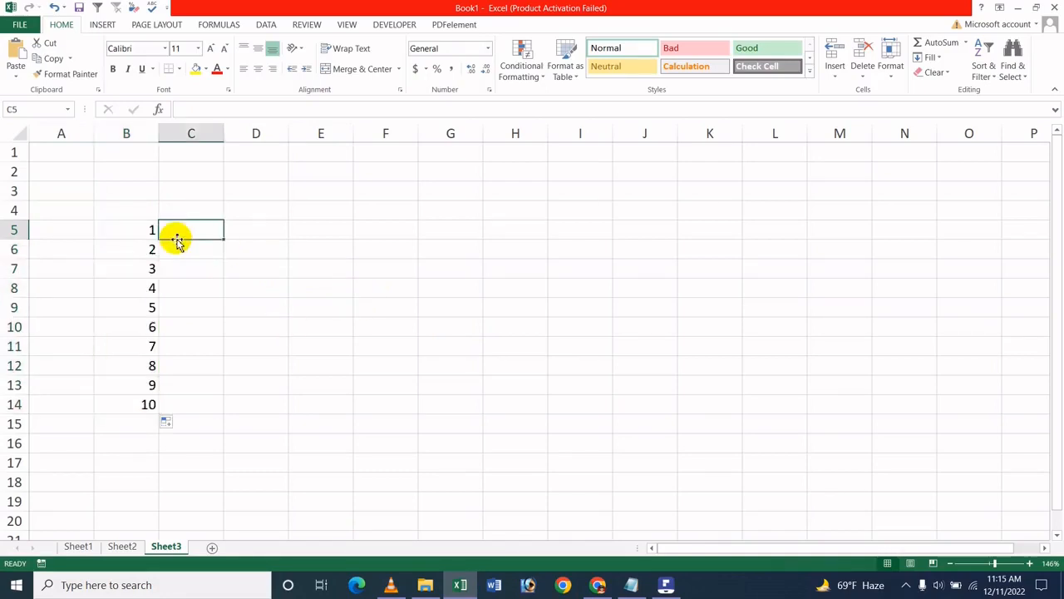
text(5)
key(Return)
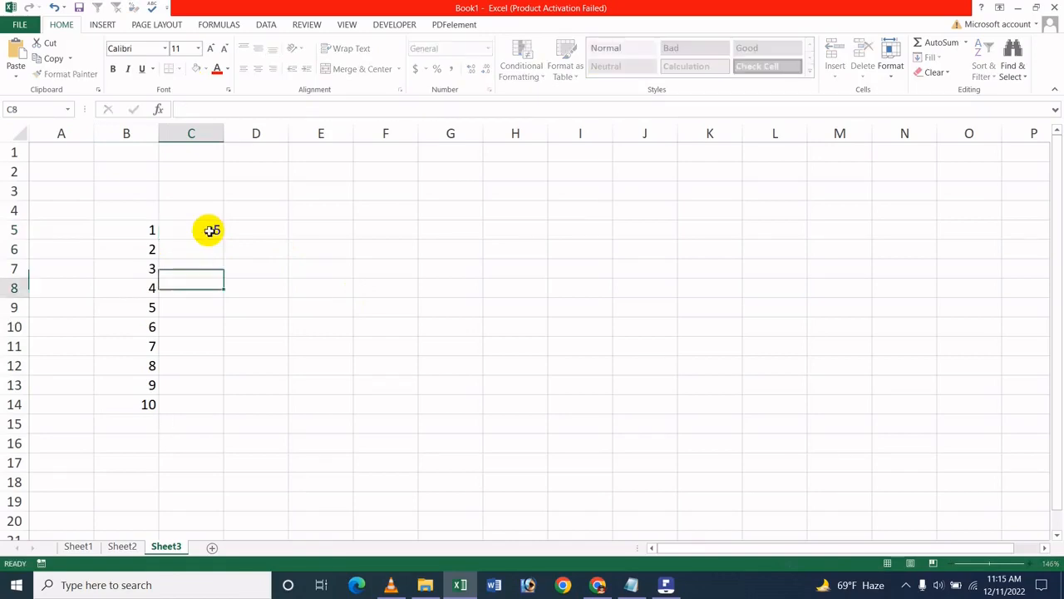
click(209, 232)
drag(224, 240, 166, 414)
Step: Enter the formula =B5*C5 in cell D5 and fill it down through D14
click(280, 227)
text(=)
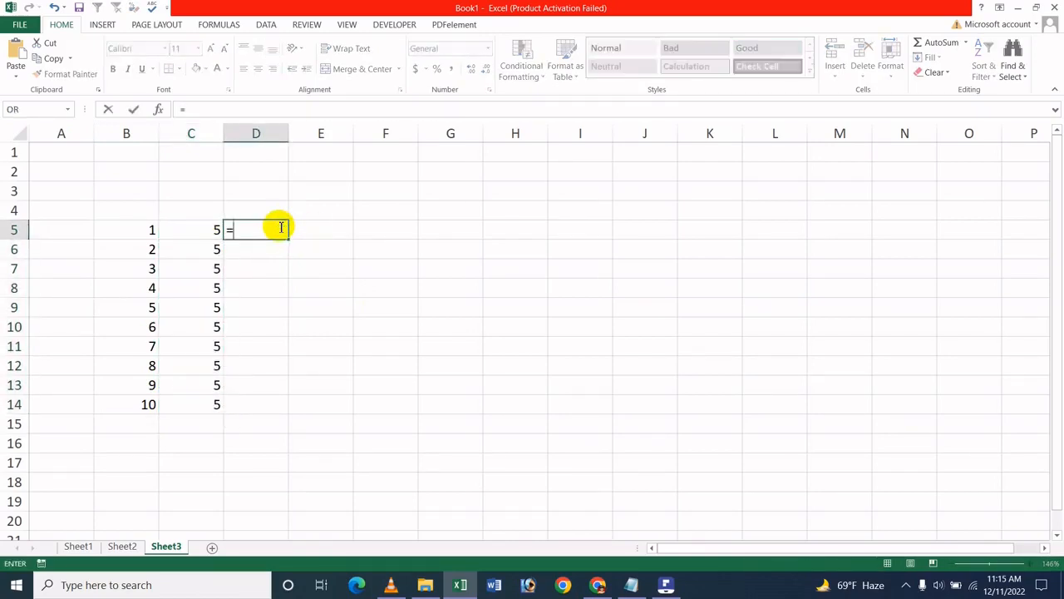
click(155, 232)
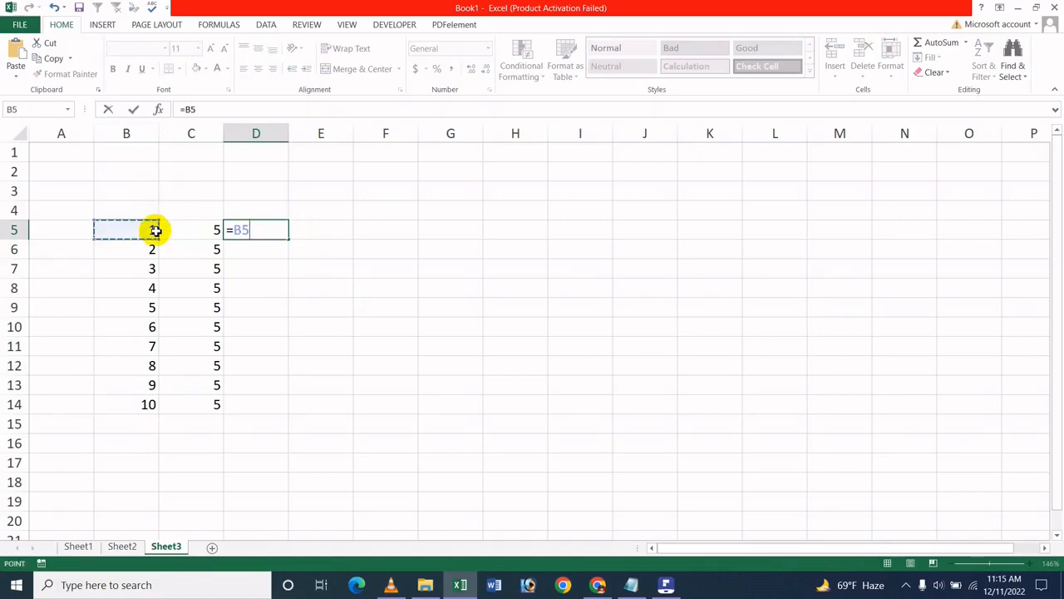
text(*)
click(202, 230)
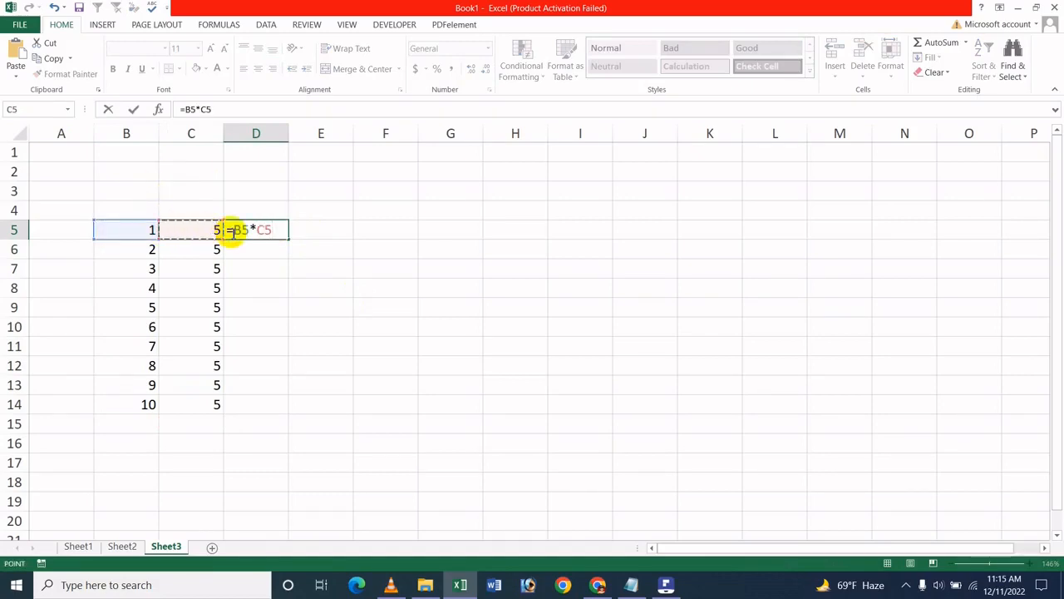
key(Return)
click(282, 231)
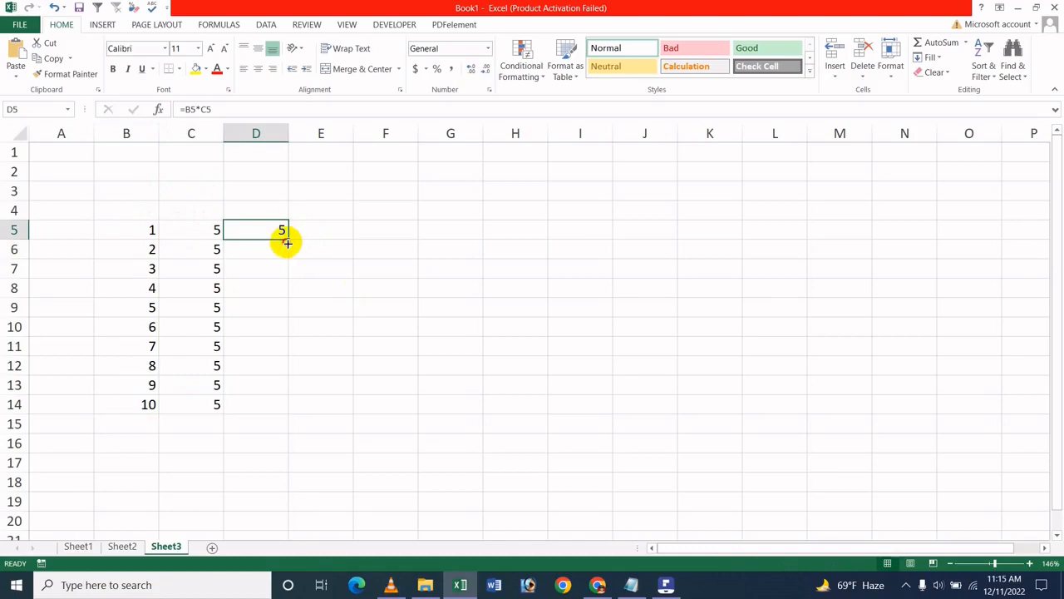
drag(287, 243, 239, 412)
click(261, 351)
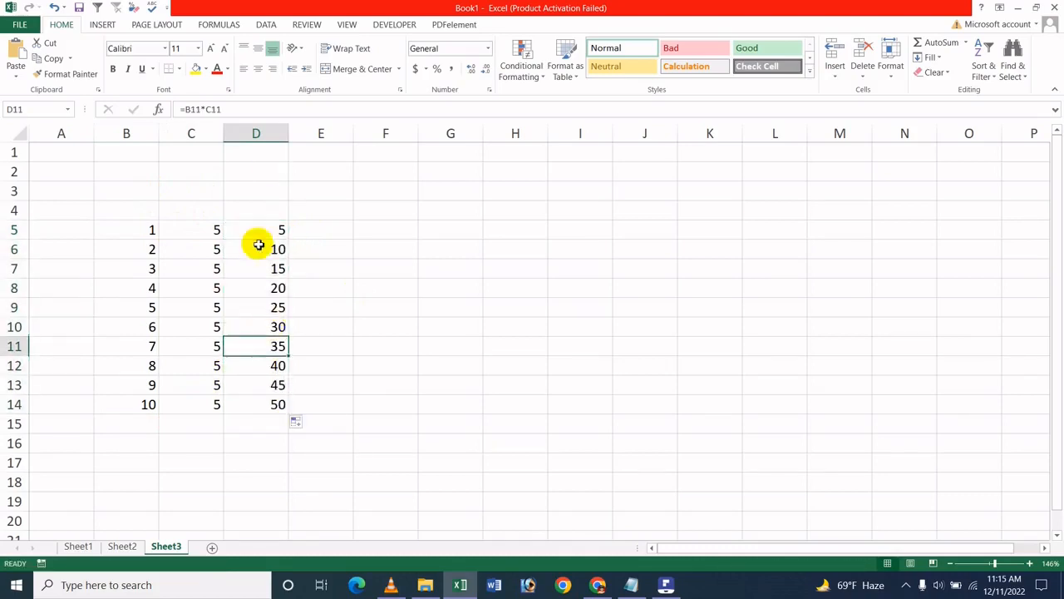
click(275, 326)
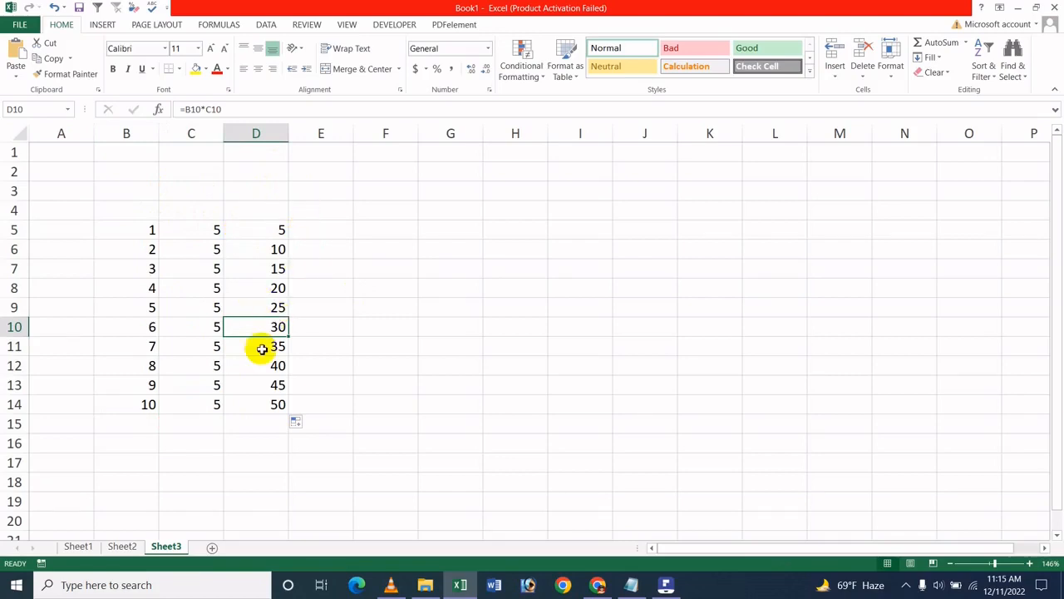
Step: Clear the contents of the range C5:E16, keeping only the numbers in column B
drag(181, 230, 311, 452)
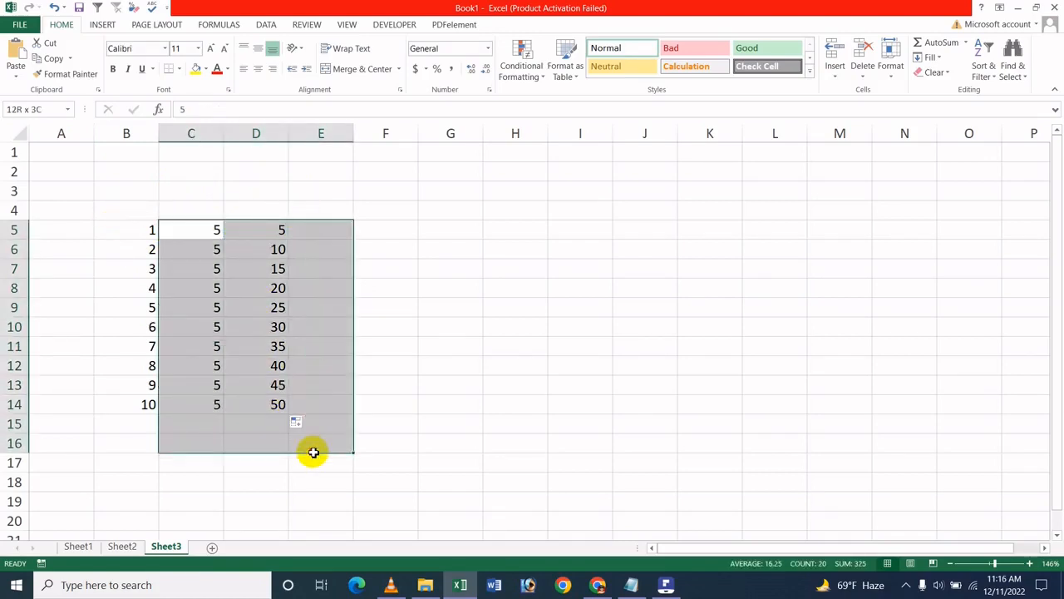
key(Delete)
click(211, 236)
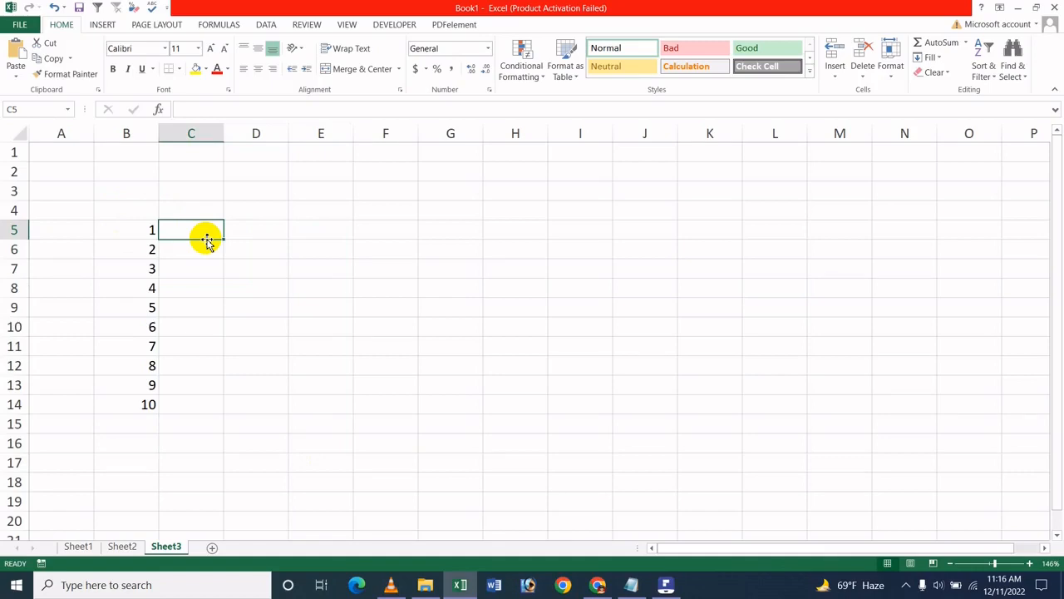
Step: Enter the single multiplier 5 in cell D5
click(242, 231)
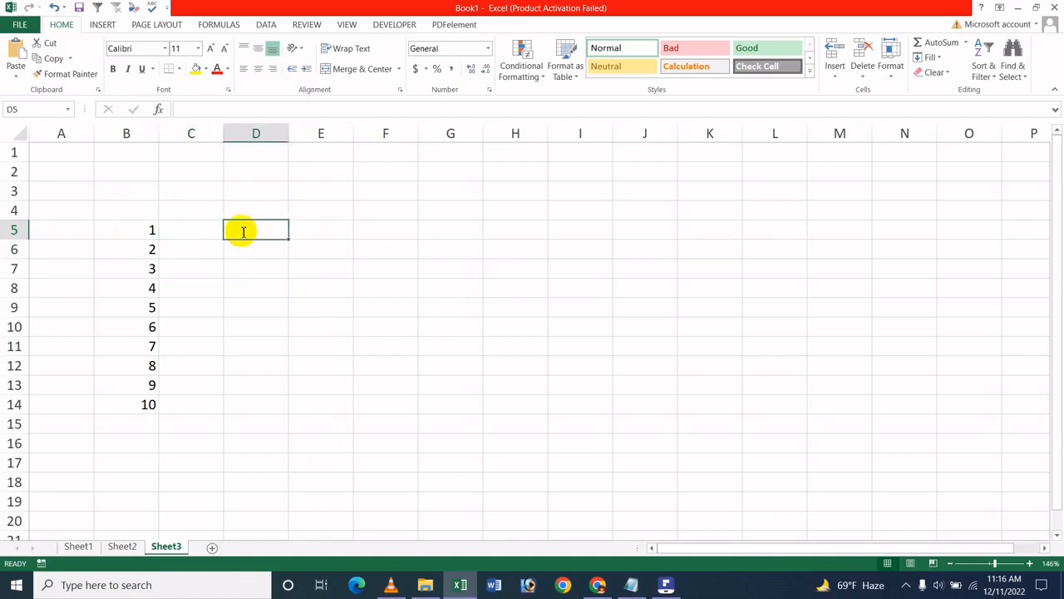
text(5)
key(Return)
key(Return)
click(283, 235)
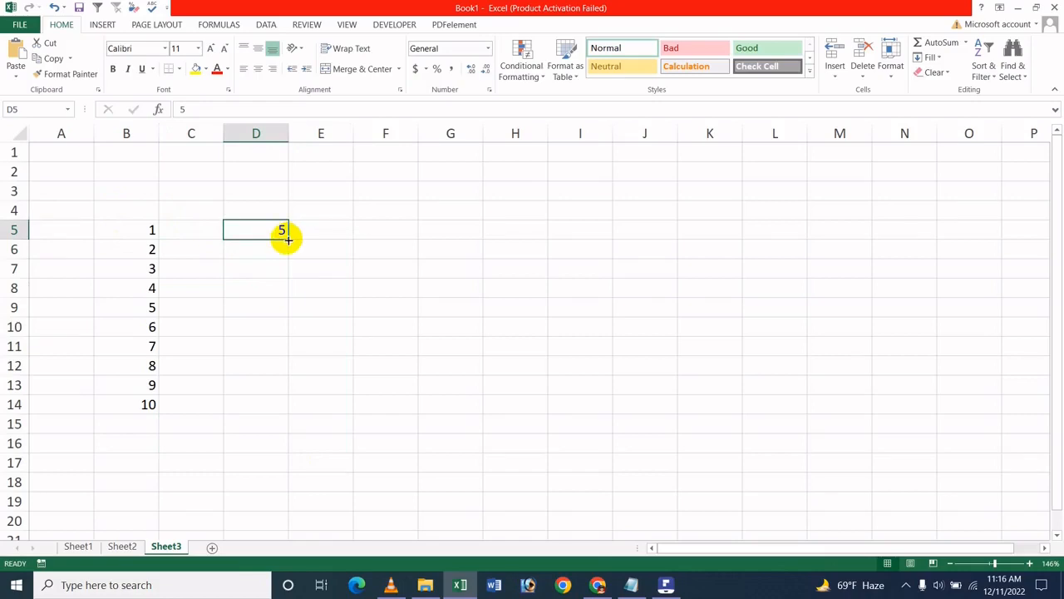
Step: Enter the formula =B5*D5 in cell C5 and fill it down through C14
click(206, 231)
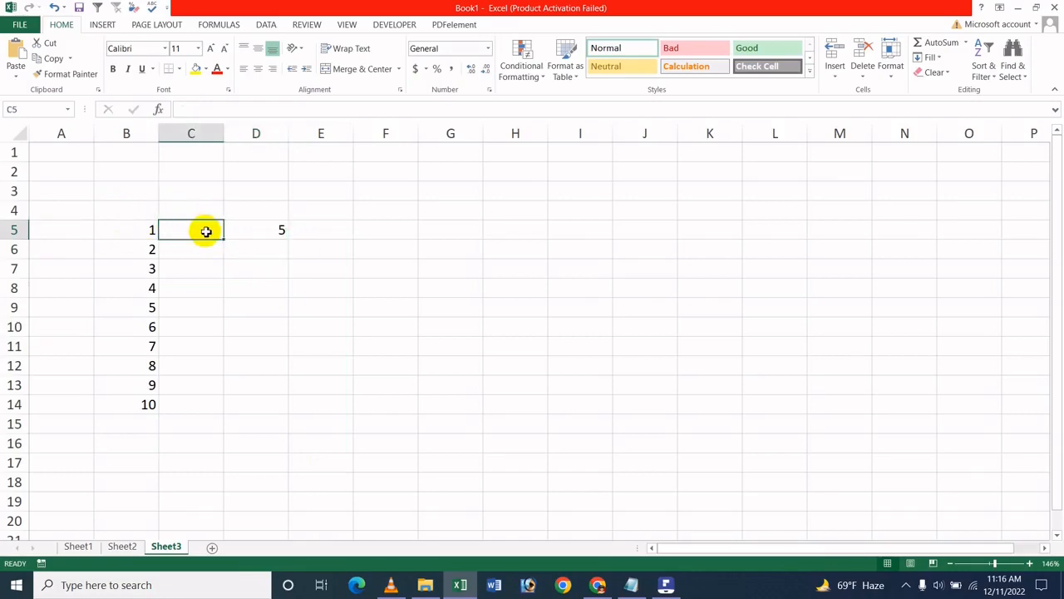
text(=)
click(137, 231)
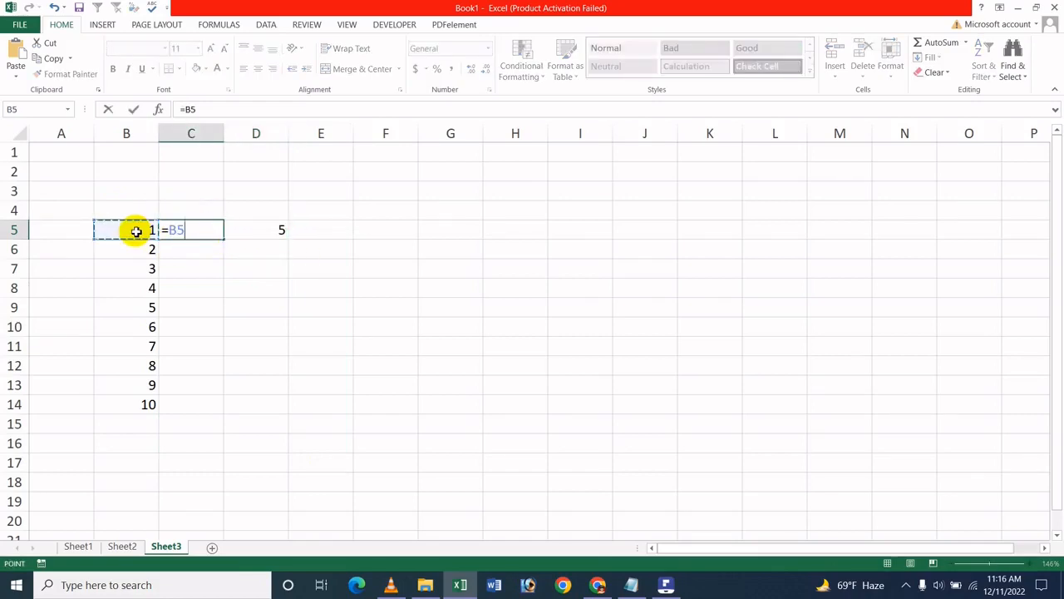
text(*)
click(240, 235)
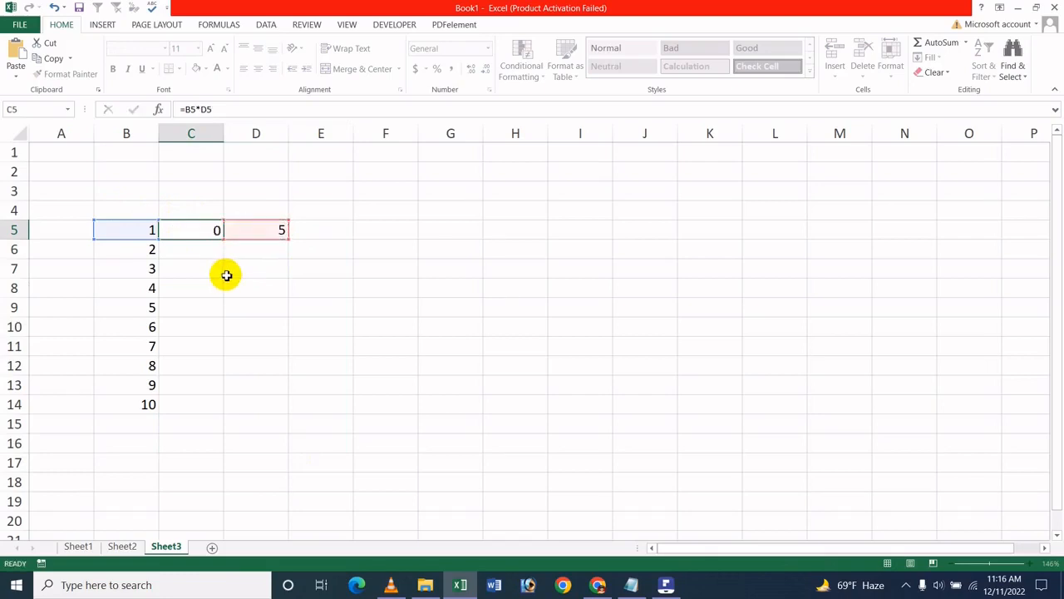
key(Return)
click(204, 236)
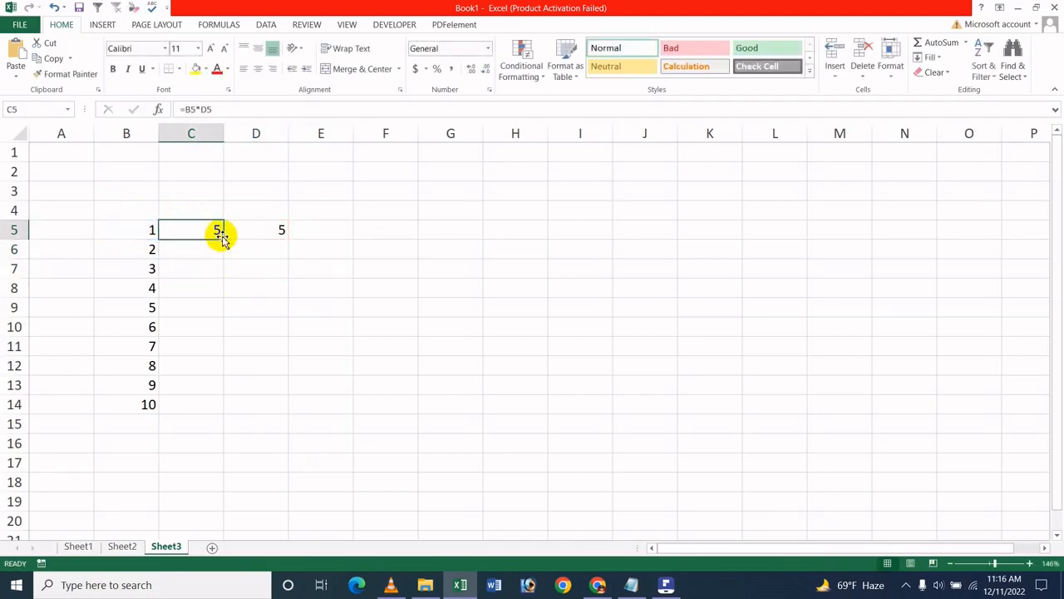
drag(225, 244, 190, 411)
click(267, 330)
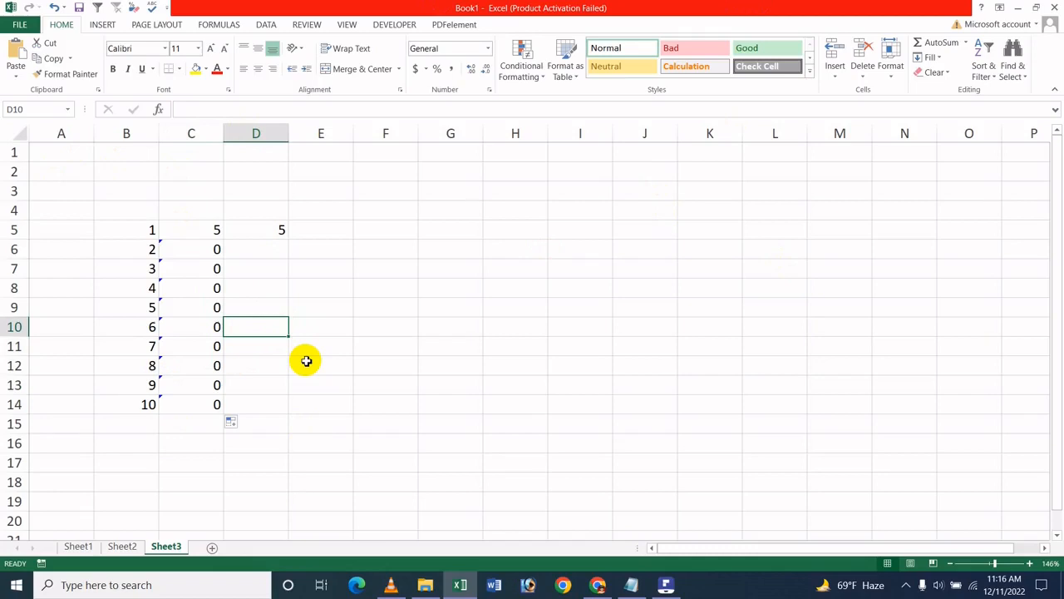
Step: Enter the multipliers 10, 20 and 30 in cells D6, D7 and D8
click(255, 247)
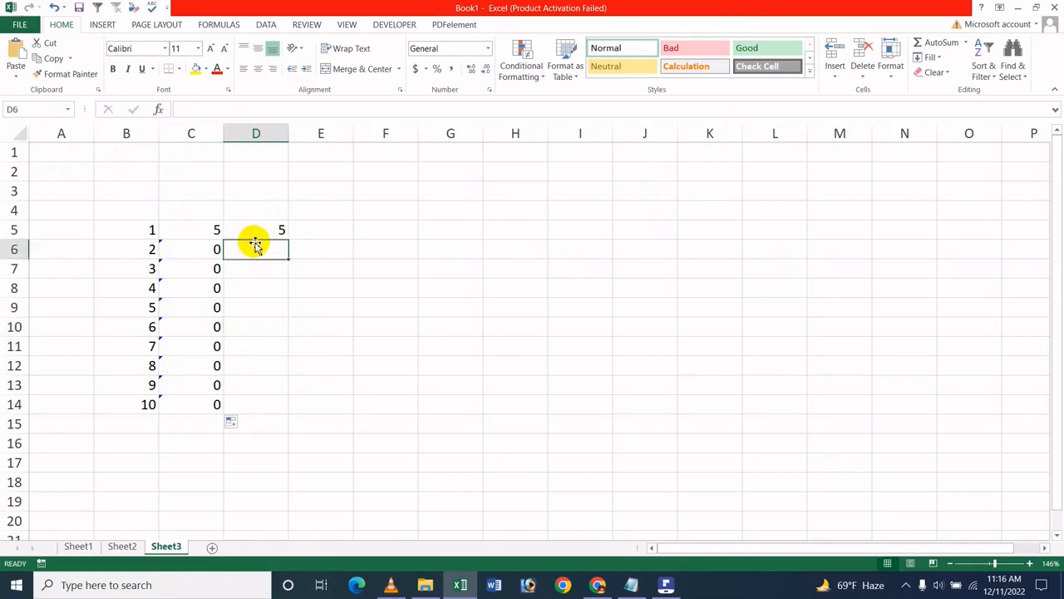
text(10)
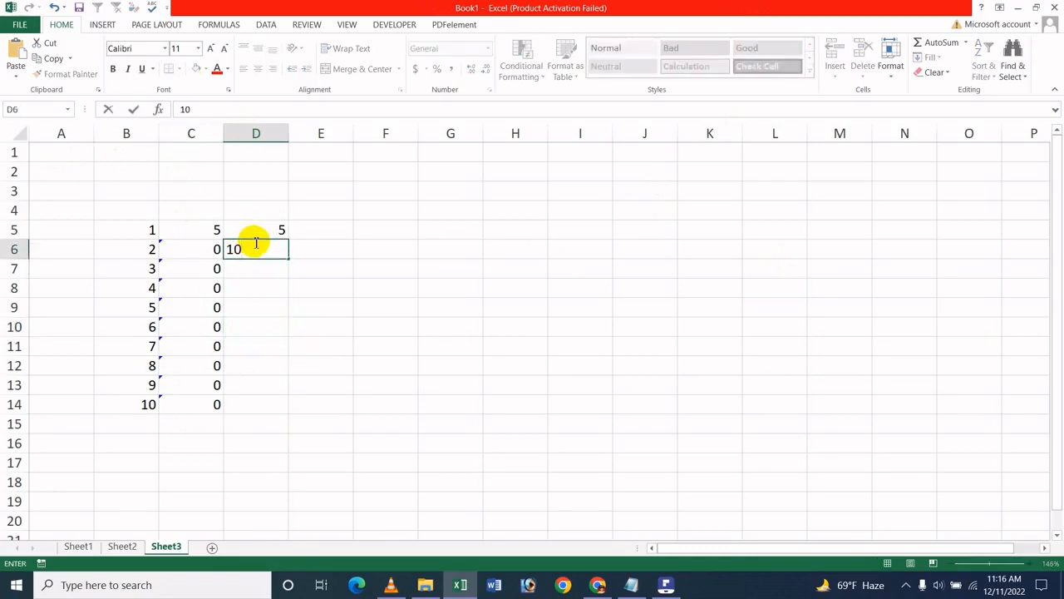
key(Return)
text(20)
key(Return)
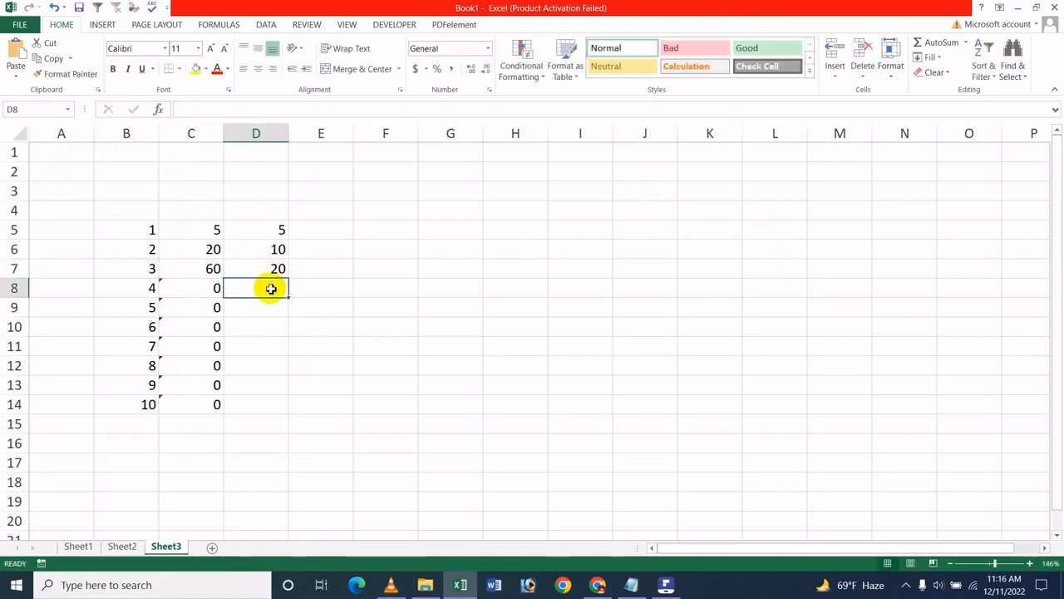
text(30)
click(437, 252)
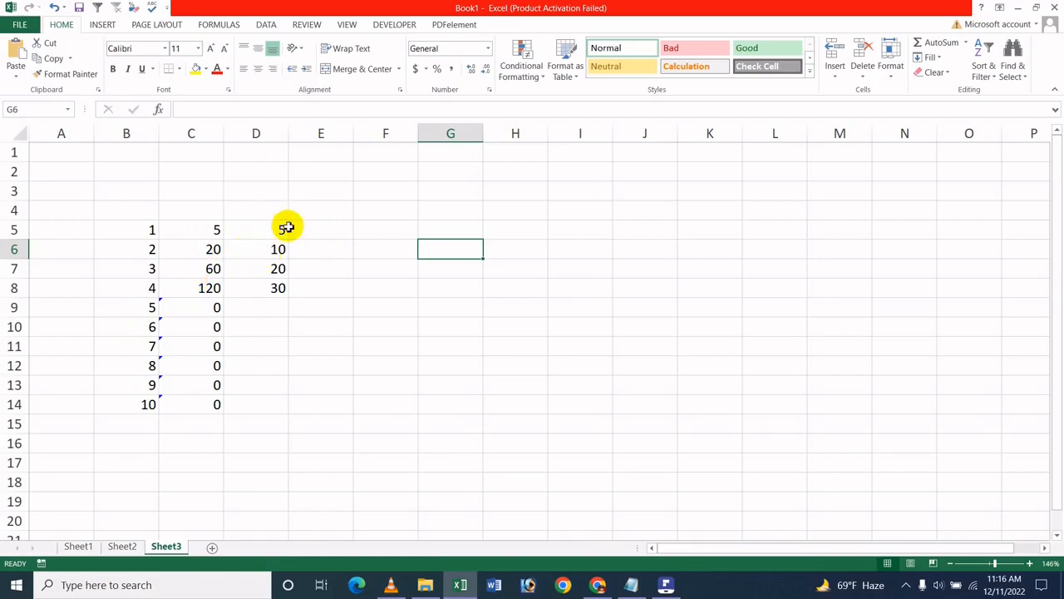
Step: Compare the factors in columns B and D row by row with the results in column C
drag(285, 232, 271, 289)
drag(270, 291, 269, 301)
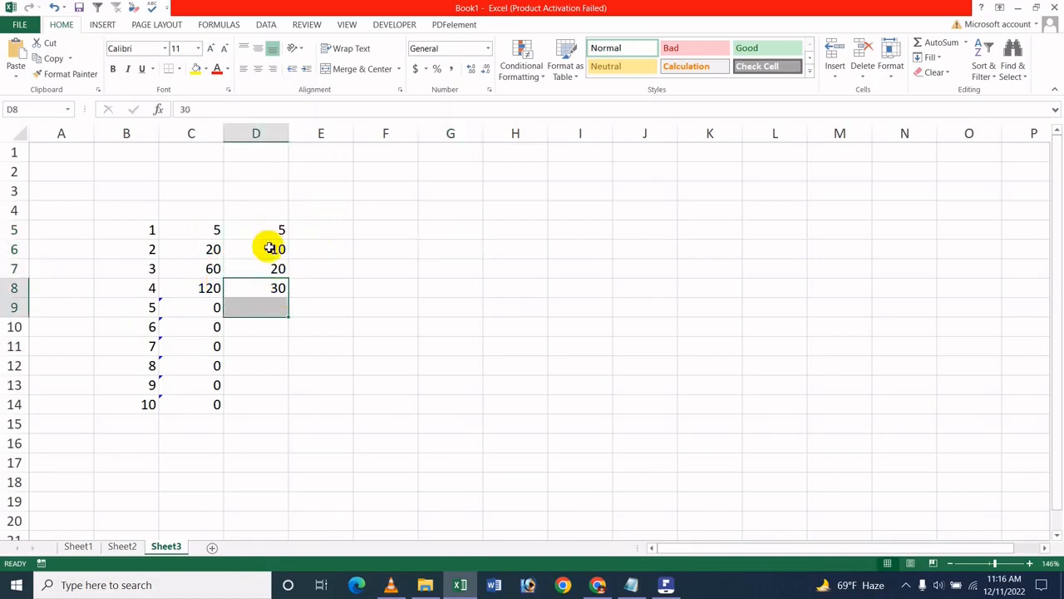
click(334, 249)
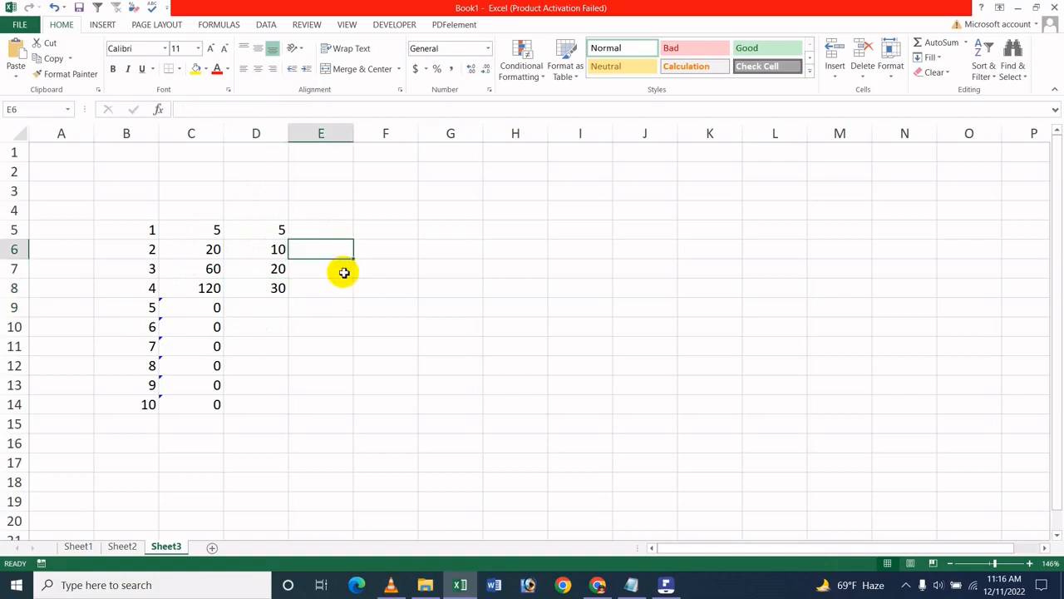
click(141, 248)
click(265, 249)
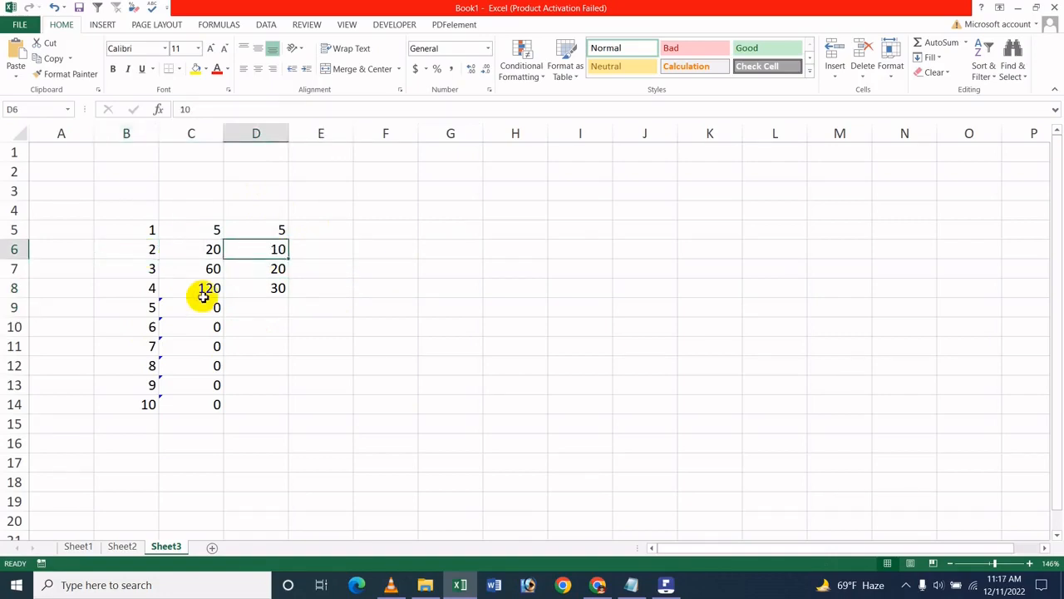
click(169, 269)
click(263, 268)
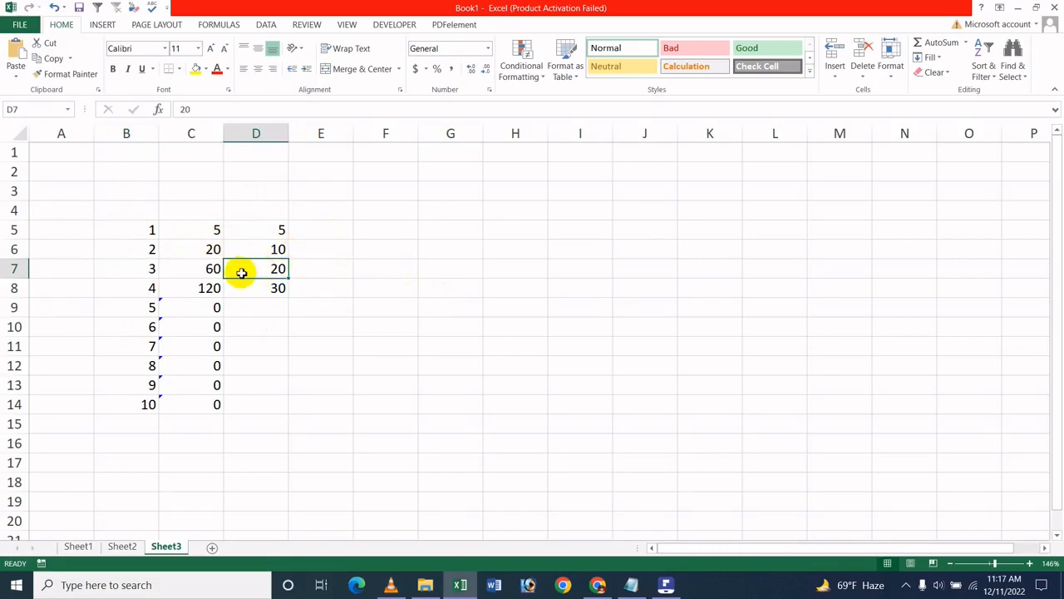
click(125, 263)
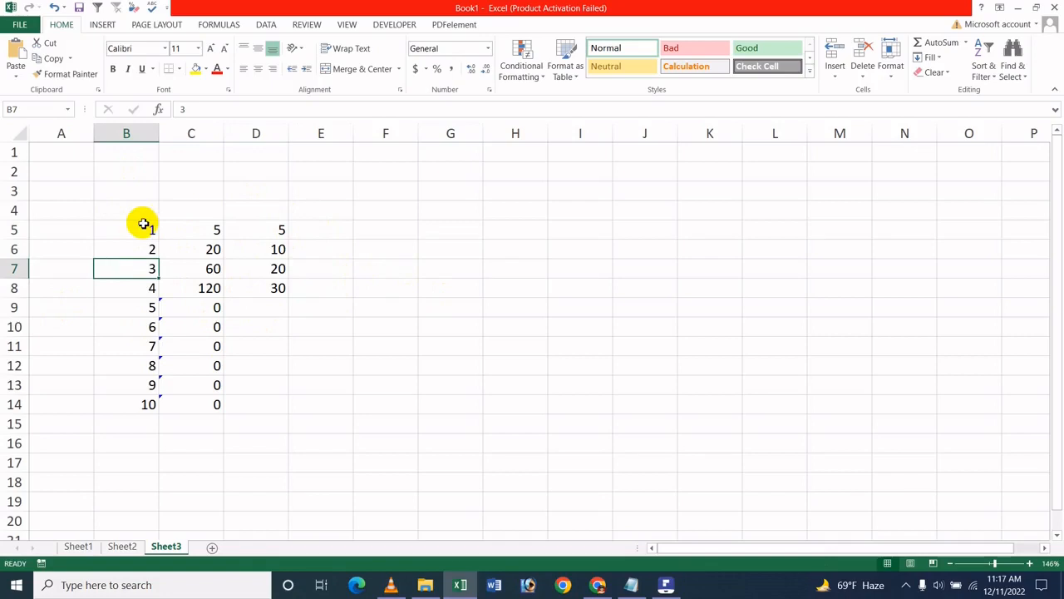
click(123, 243)
click(130, 232)
click(260, 234)
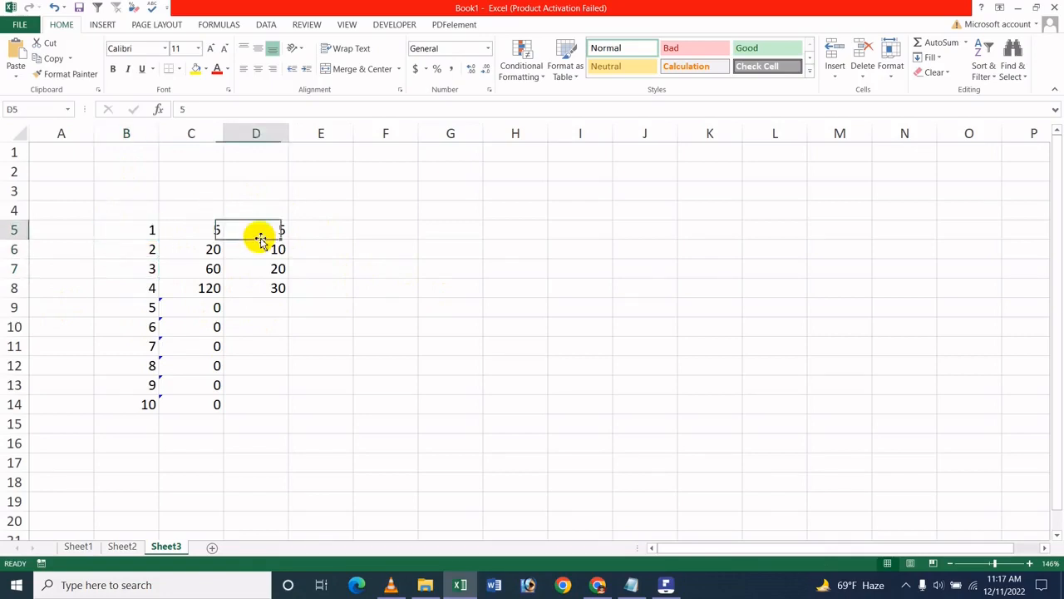
click(140, 251)
click(278, 252)
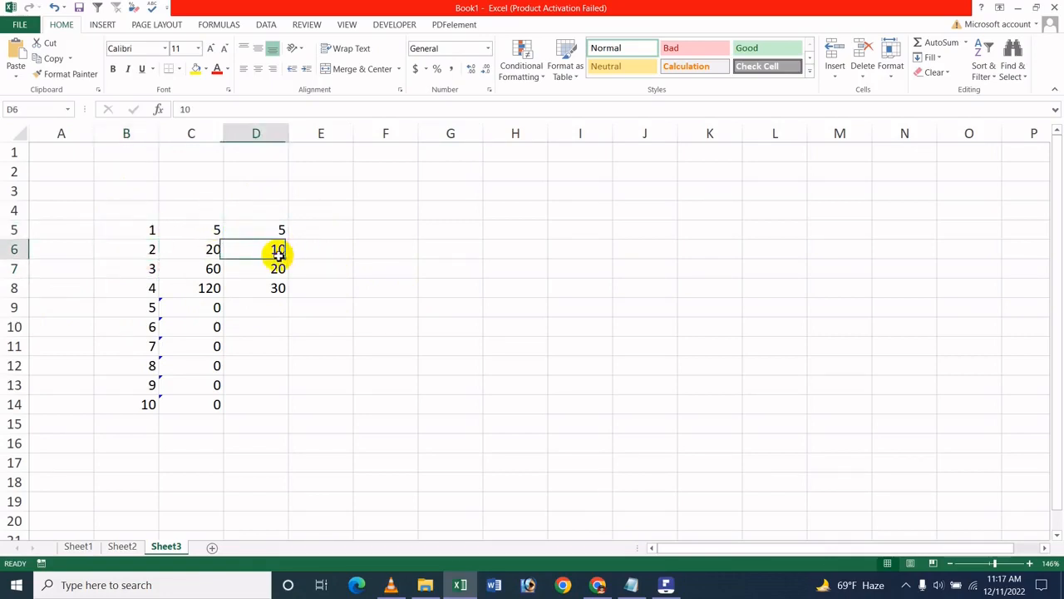
click(119, 268)
click(276, 273)
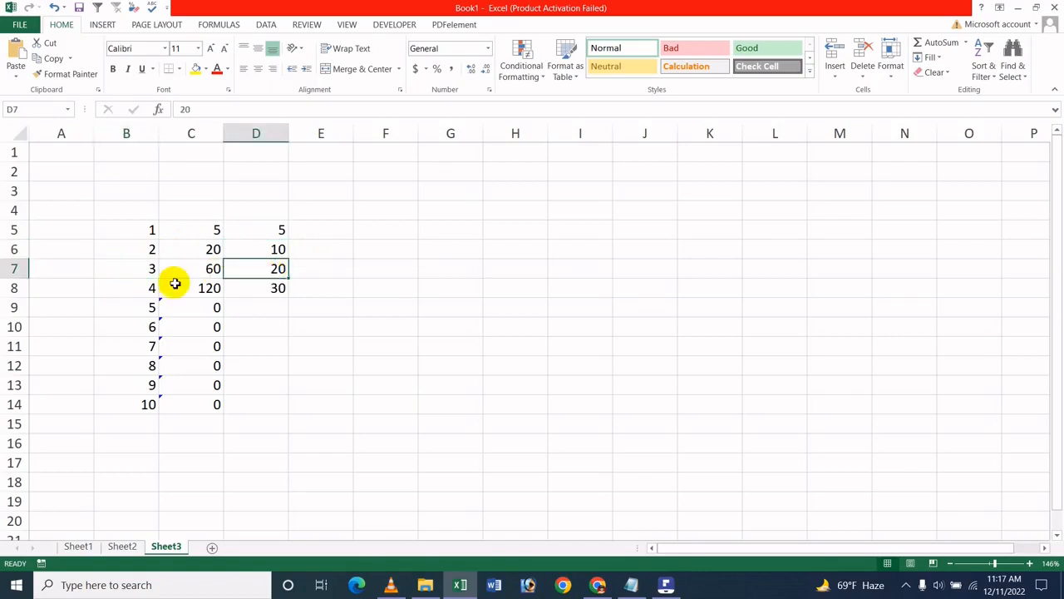
click(132, 287)
click(278, 288)
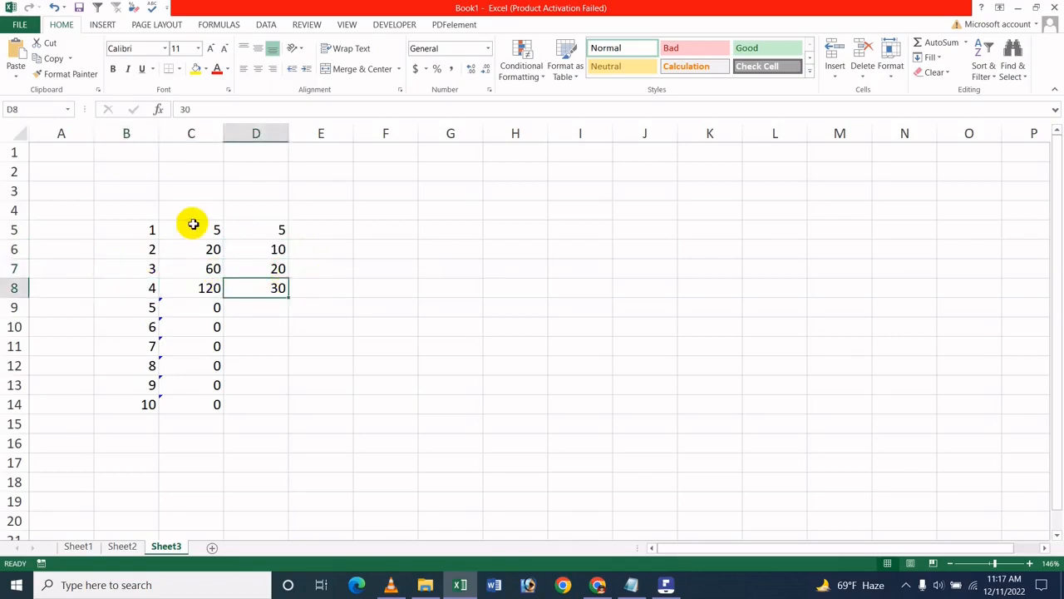
click(210, 247)
click(264, 229)
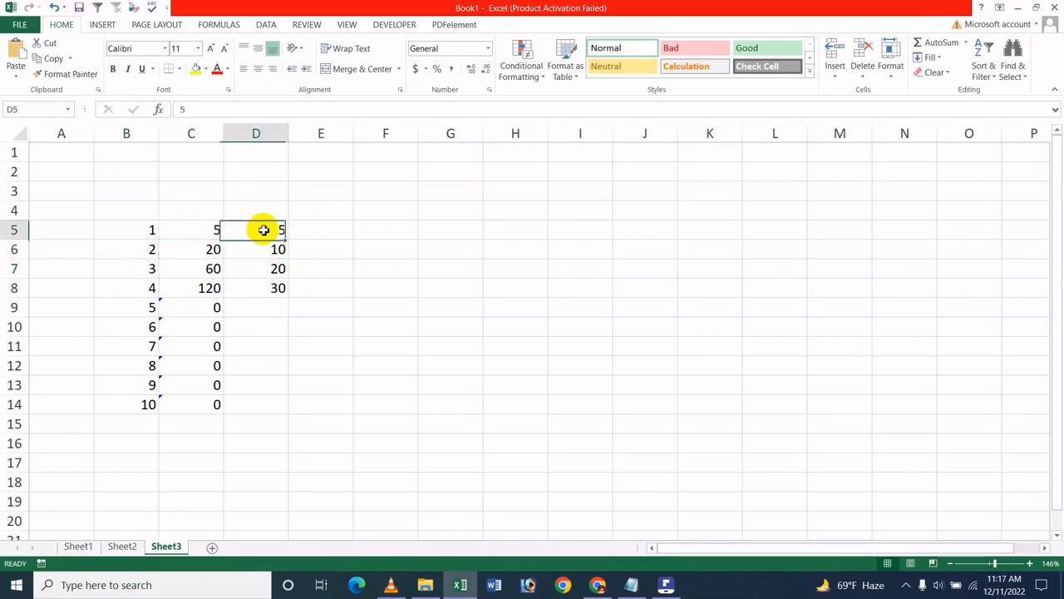
drag(138, 229, 124, 404)
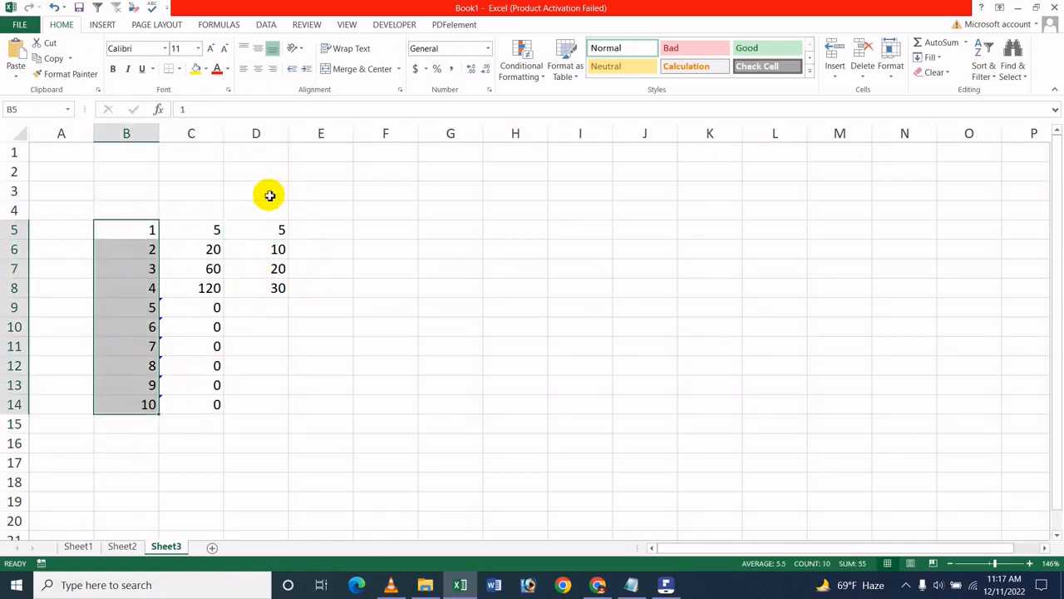
drag(271, 193, 281, 413)
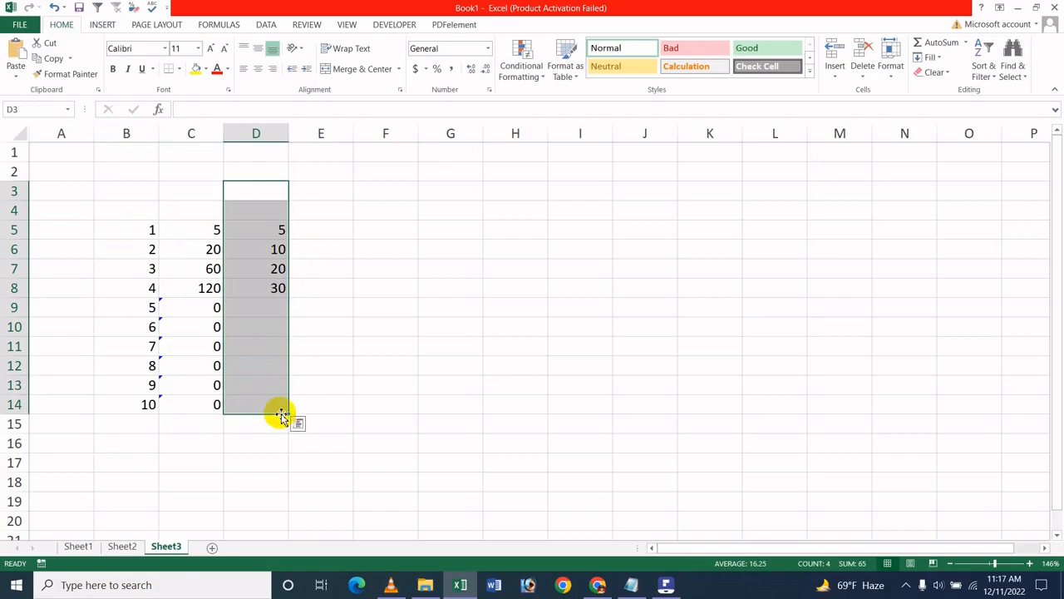
Step: Clear the extra multipliers below D5 in the range D6:D11 and select the formula cell C5
drag(273, 249, 262, 350)
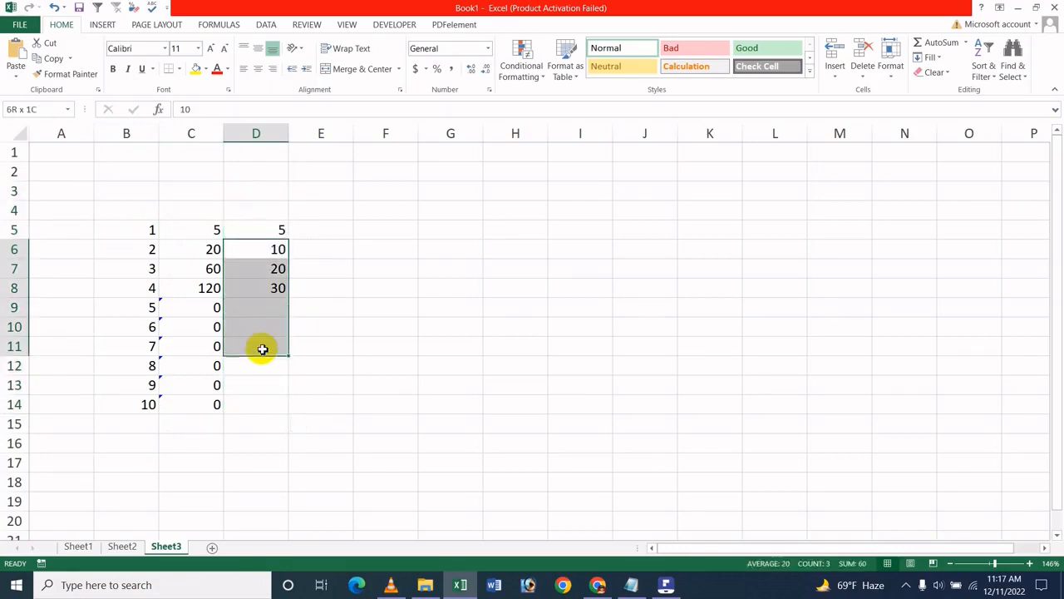
key(Delete)
click(204, 230)
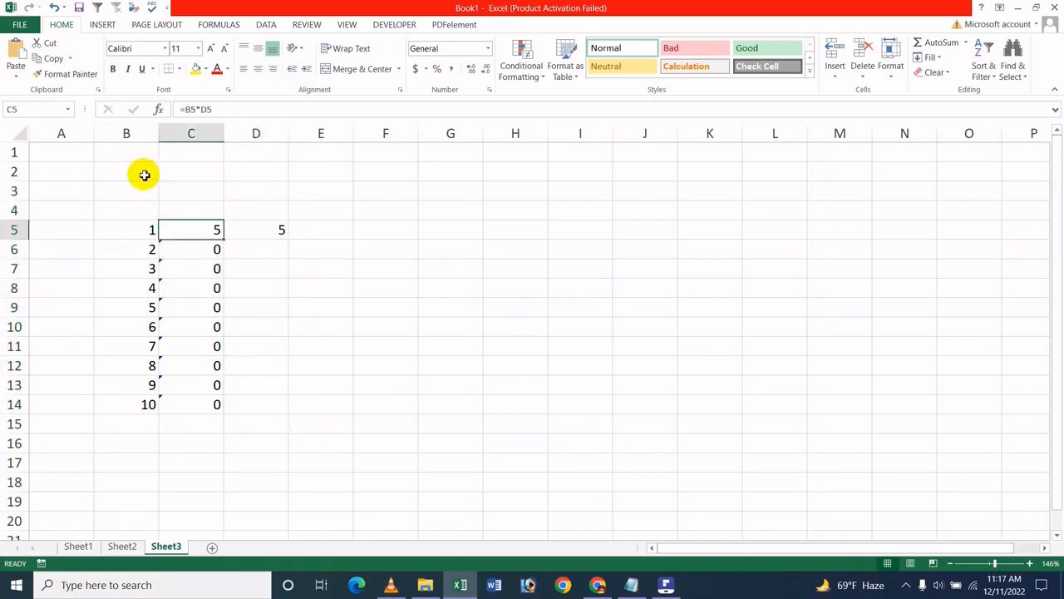
Step: Make the D5 reference absolute in cell C5 so the formula reads =B5*$D$5, and fill it down through C14
click(203, 109)
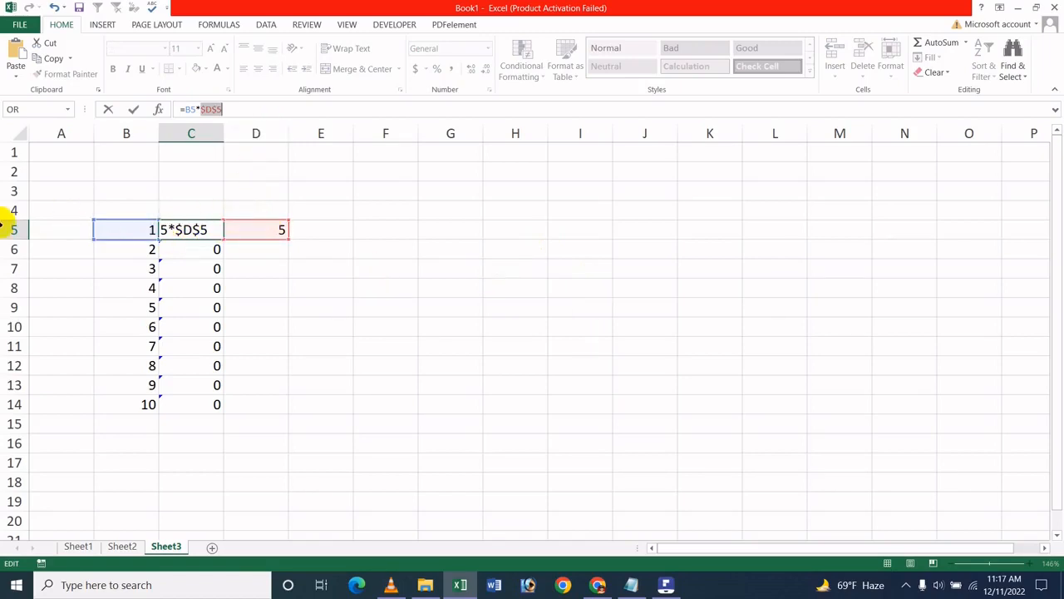
key(Return)
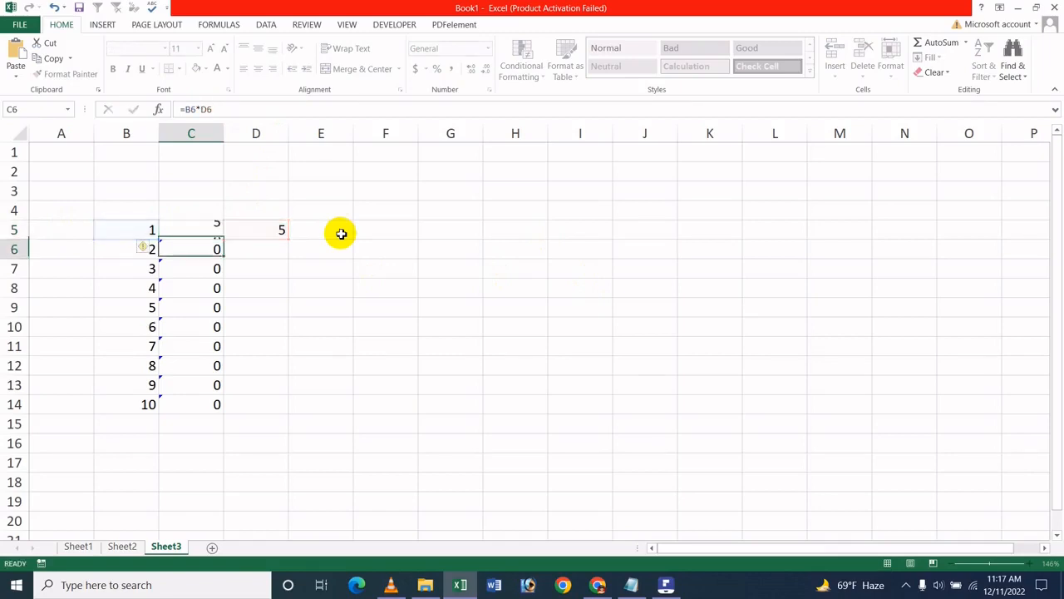
click(209, 231)
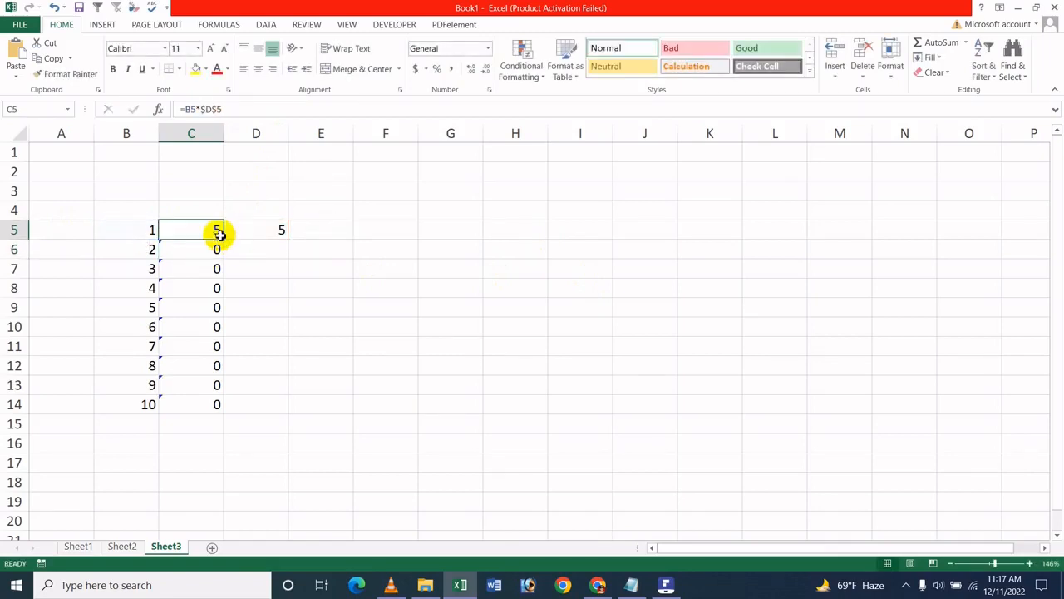
drag(224, 240, 197, 404)
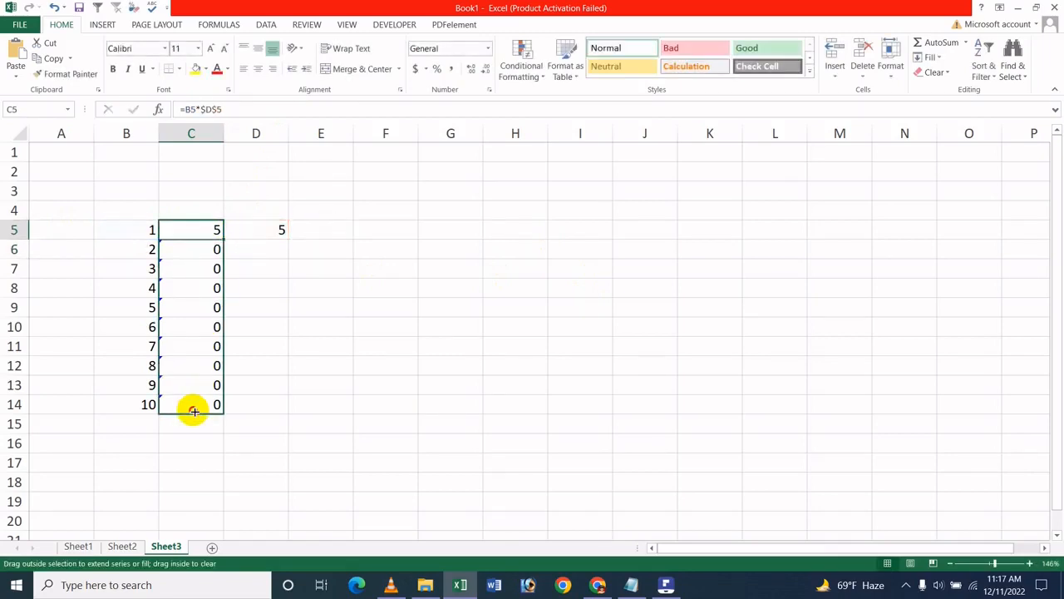
Step: Examine the filled results in column C against the values in B5:B14 and the single fixed multiplier in D5
click(218, 266)
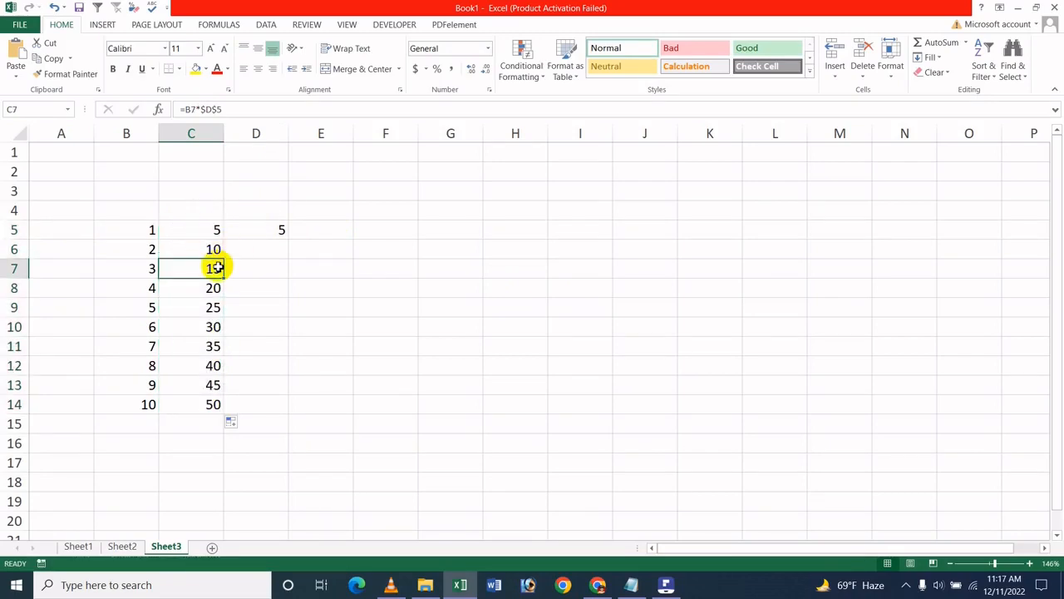
click(249, 265)
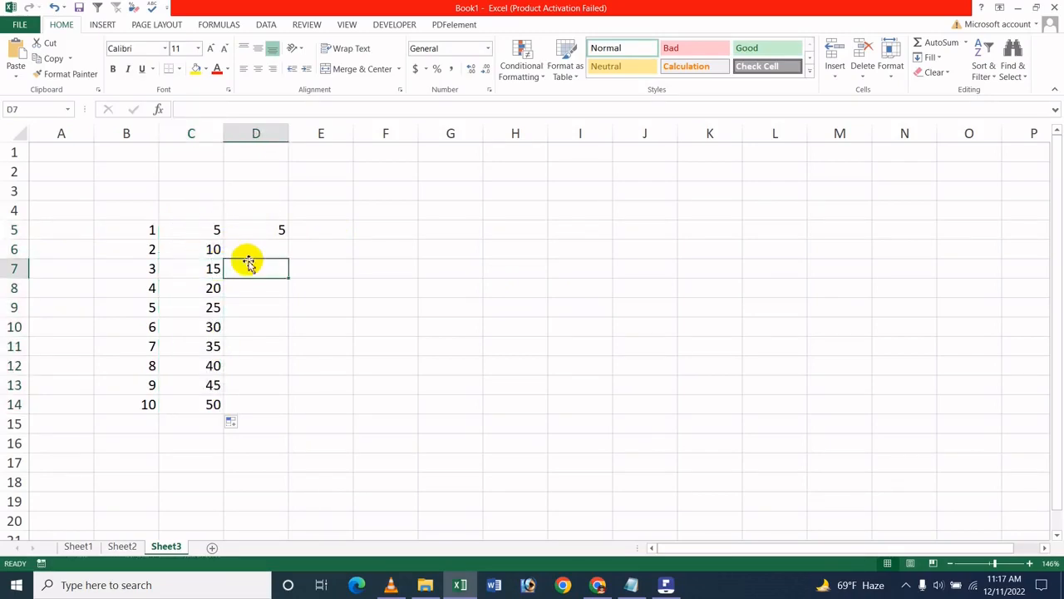
click(293, 243)
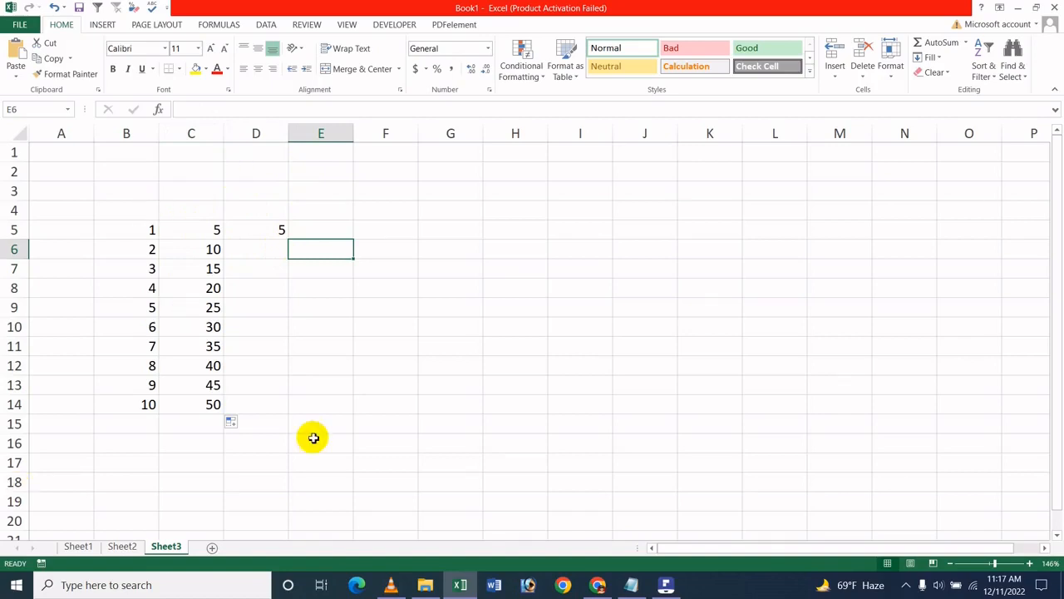
click(279, 228)
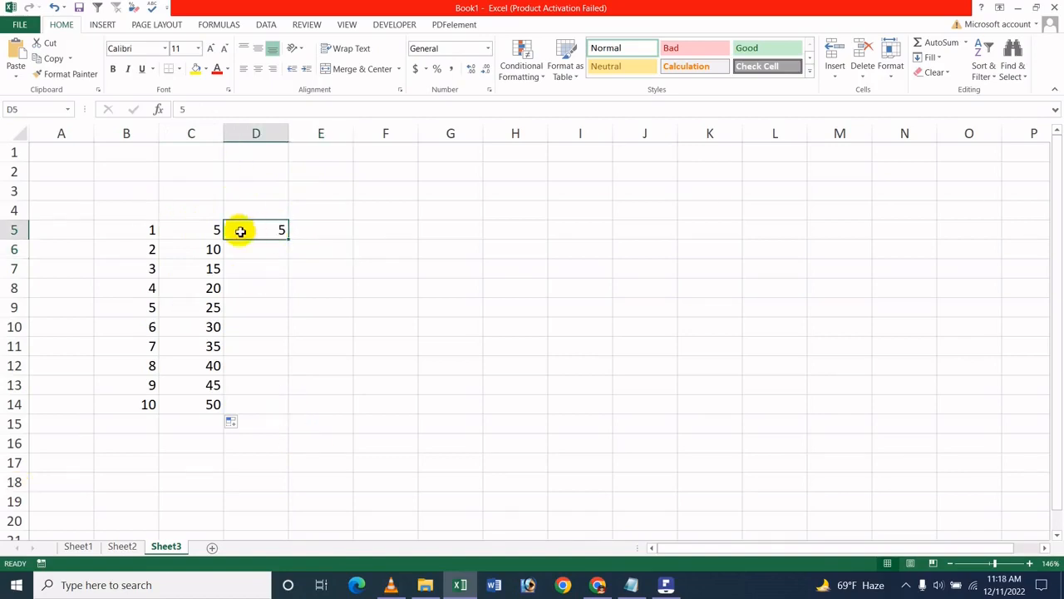
drag(125, 228, 121, 310)
drag(120, 357, 112, 404)
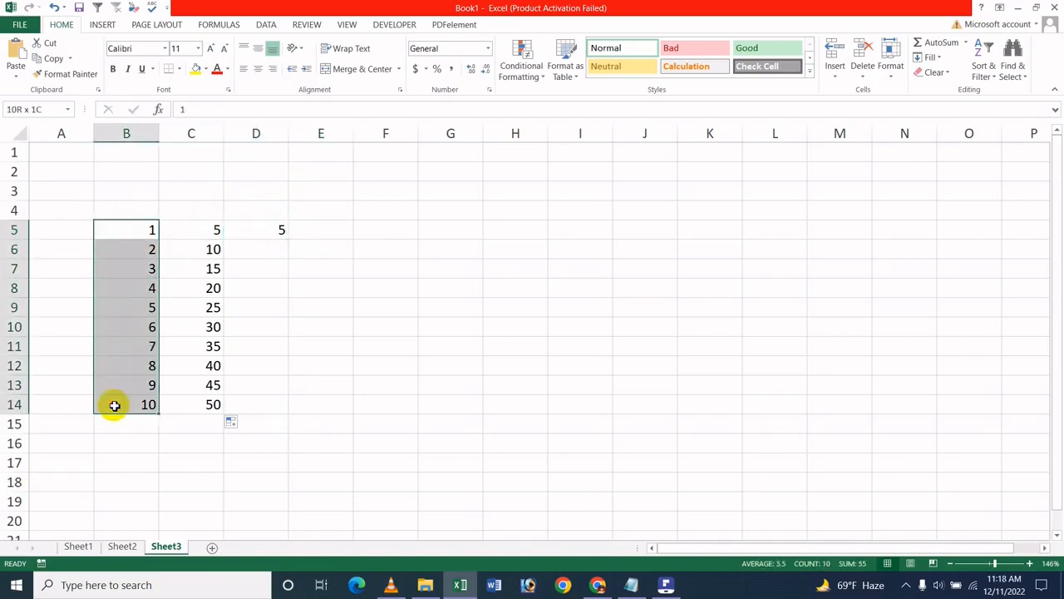
click(209, 381)
click(278, 226)
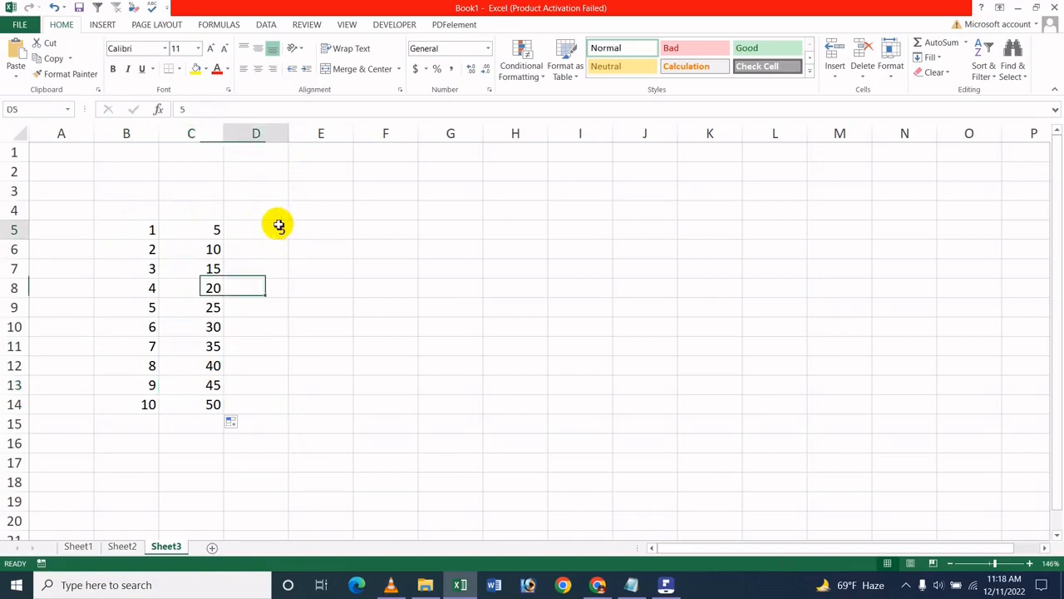
click(140, 228)
click(187, 234)
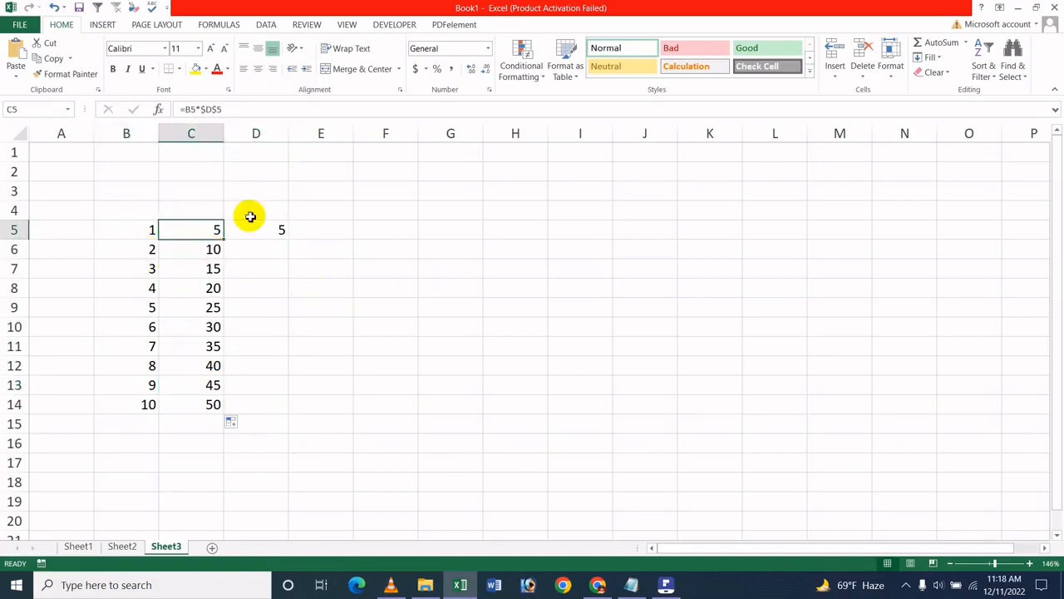
click(295, 235)
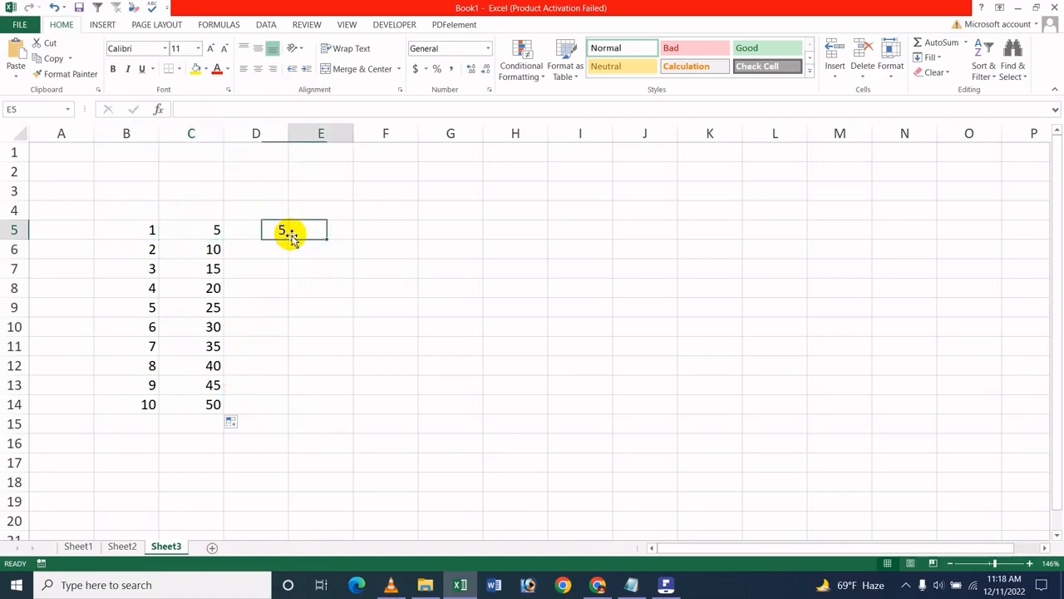
click(245, 231)
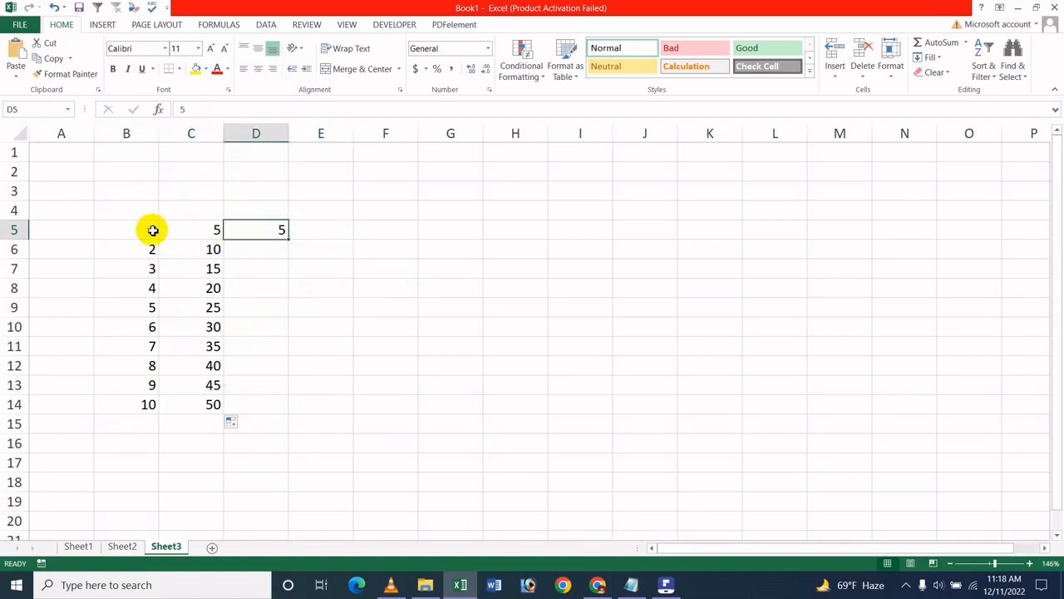
drag(153, 230, 147, 409)
click(279, 266)
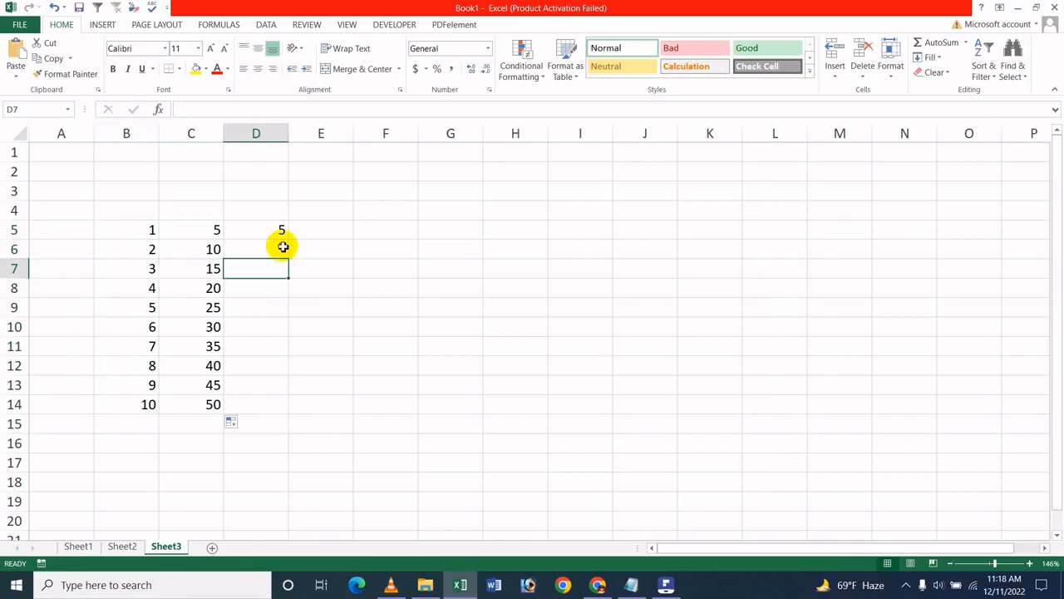
Step: Enter the multipliers 12, 35, 26, 40 and 30 in cells D6 through D10
click(283, 247)
text(15)
key(Return)
text(35)
key(Return)
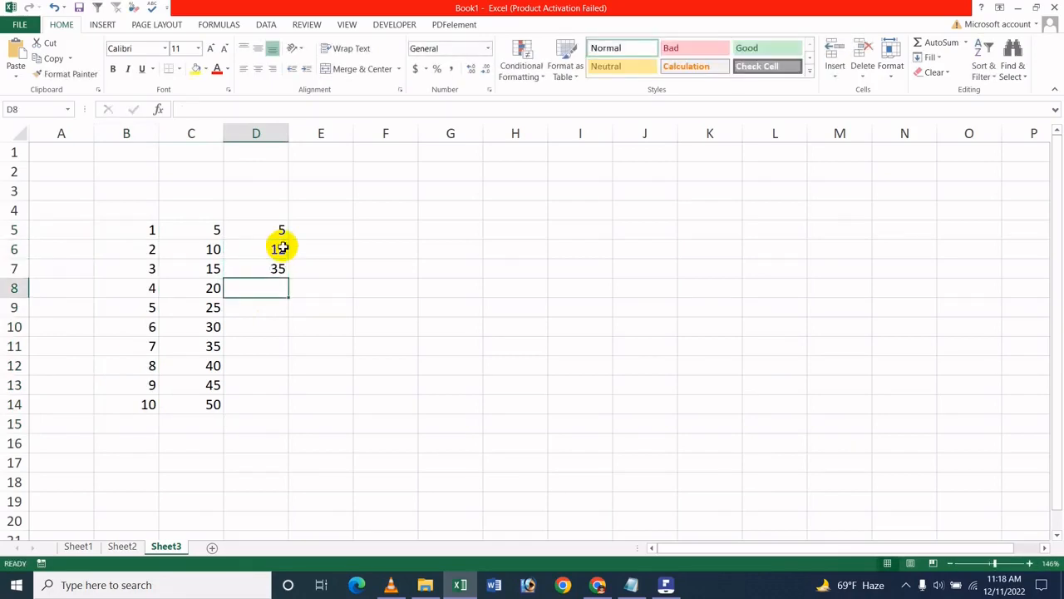
text(26)
key(Return)
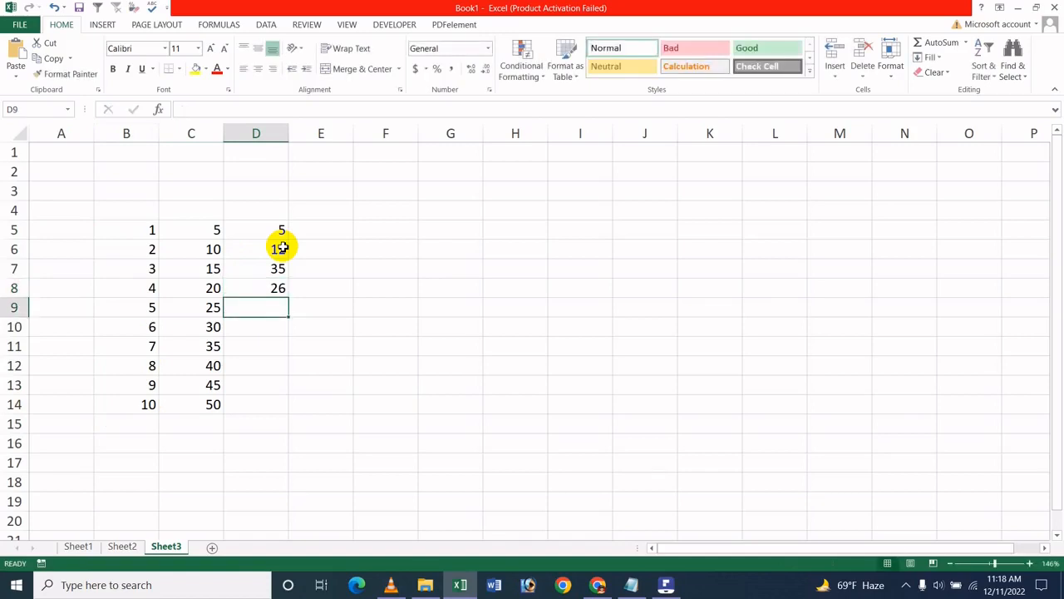
text(40)
drag(458, 275, 469, 259)
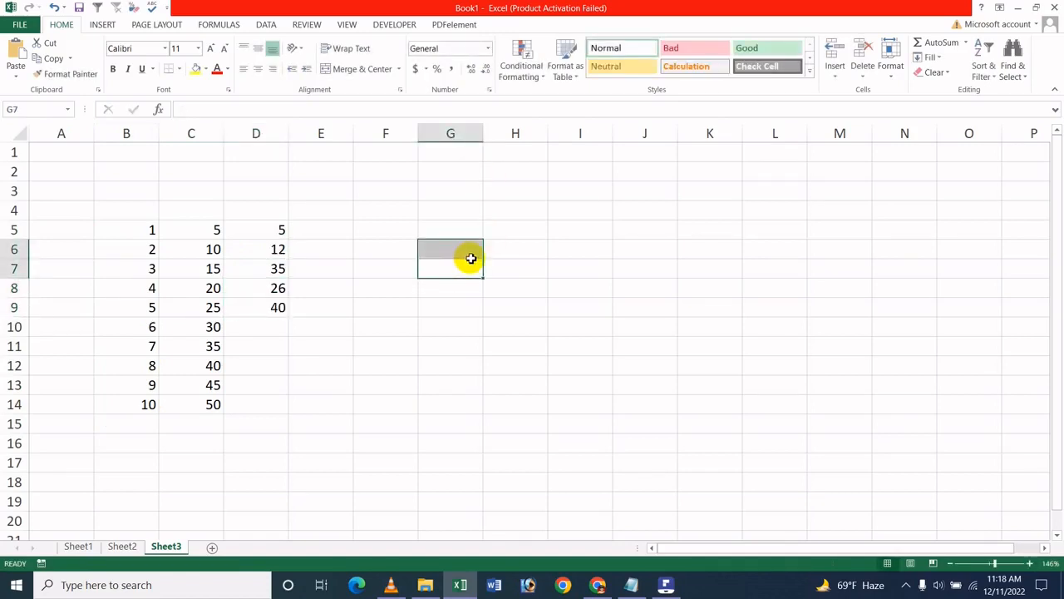
click(274, 322)
text(30)
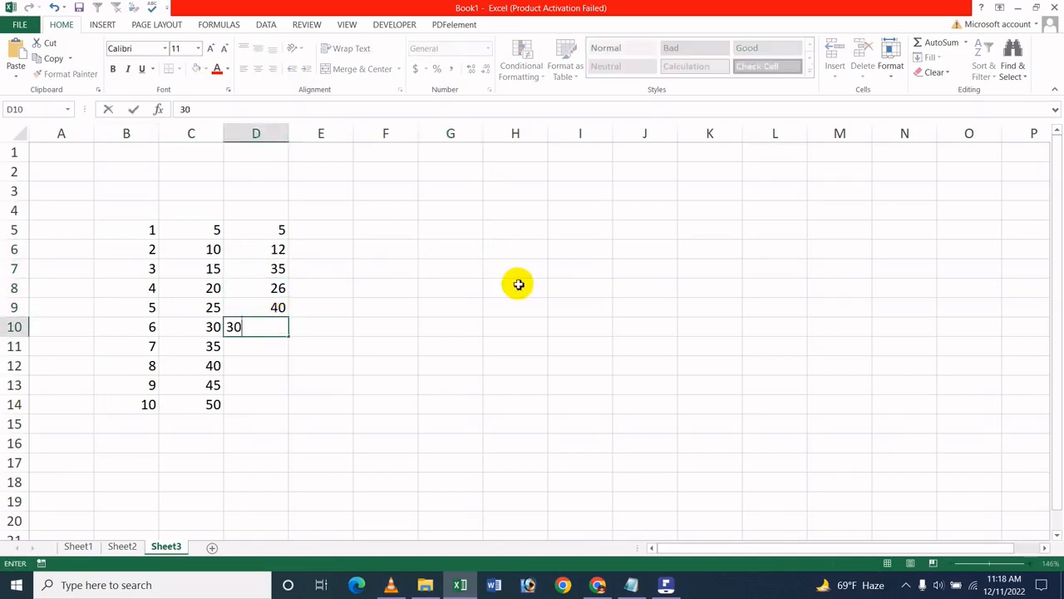
click(527, 287)
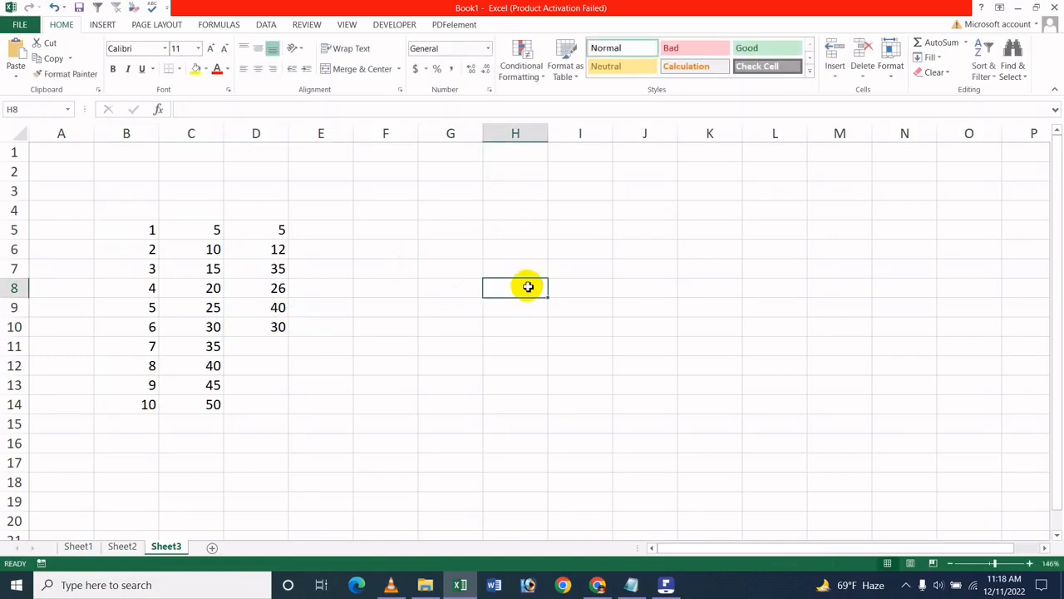
Step: Check the column C results beside the new multipliers and enter 7 in cell D11
click(269, 226)
drag(178, 254, 170, 351)
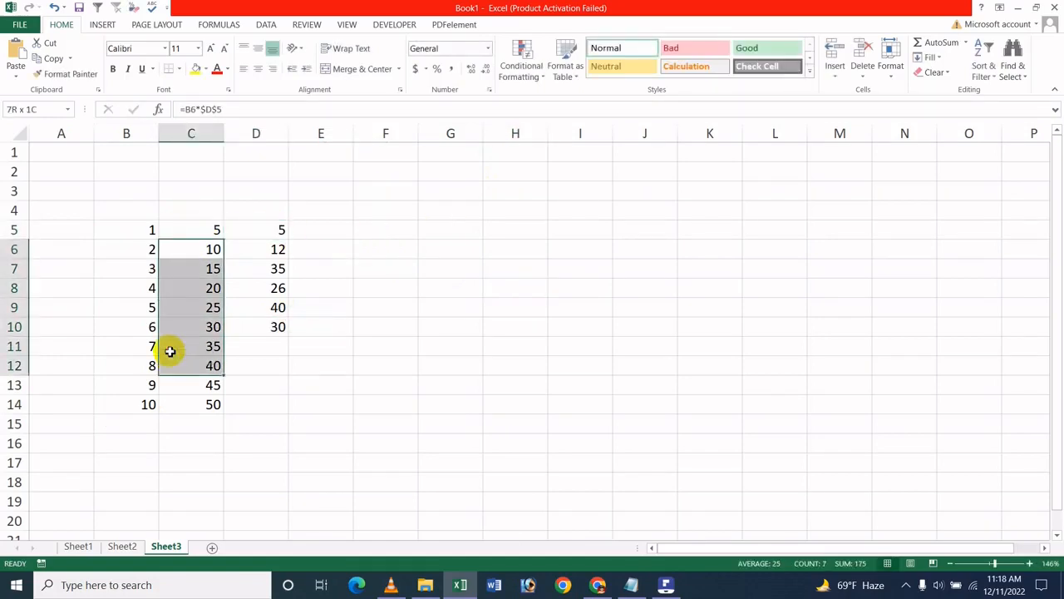
click(143, 251)
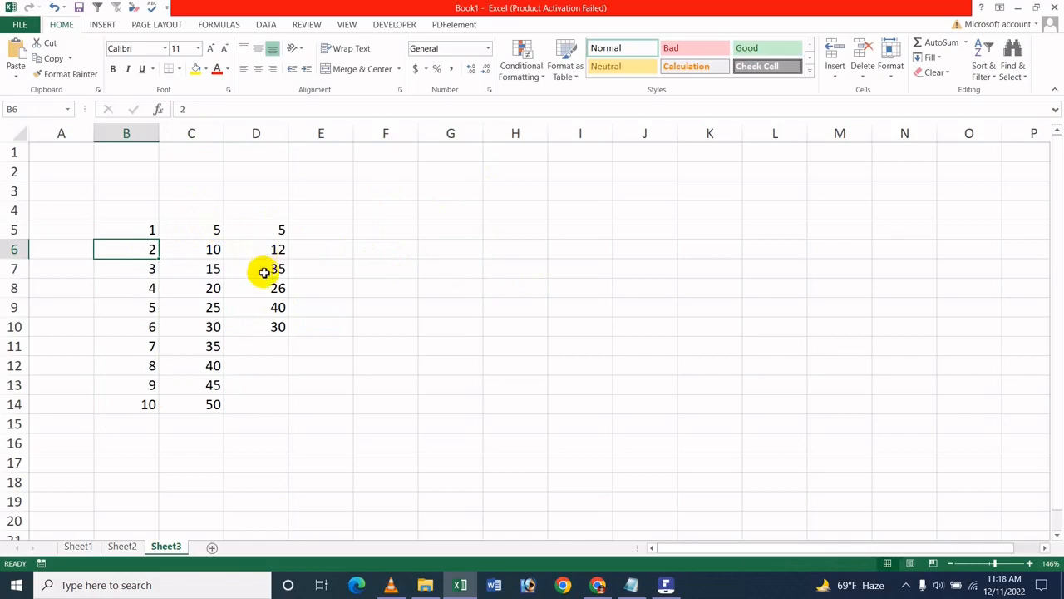
drag(264, 272, 267, 289)
click(257, 375)
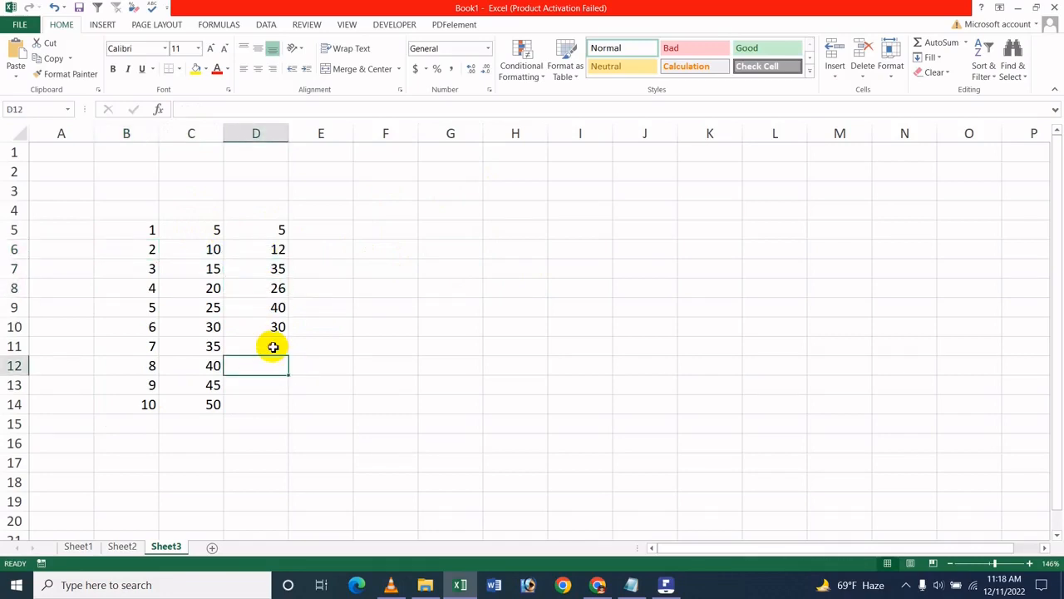
click(274, 346)
text(7)
key(Tab)
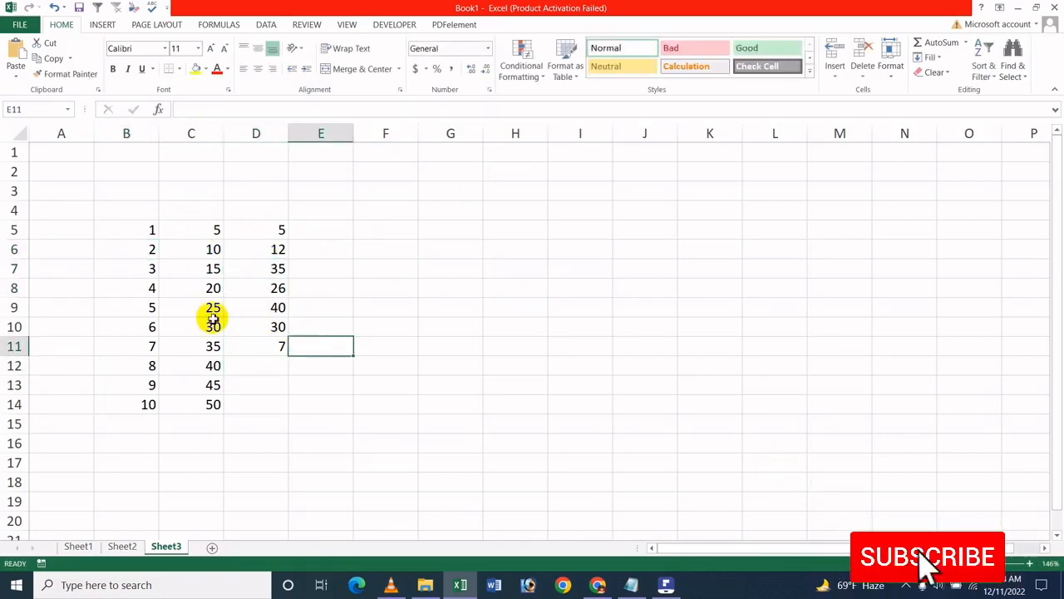
Step: Make the D5 reference relative in cell C5 so the formula reads =B5*D5, and fill it down through C14
click(144, 232)
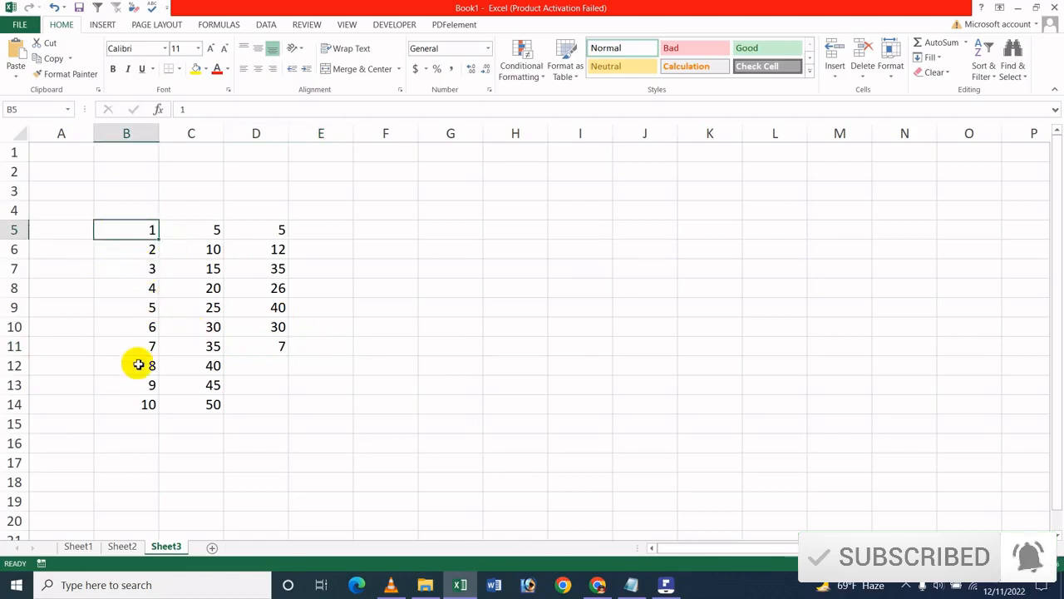
click(218, 232)
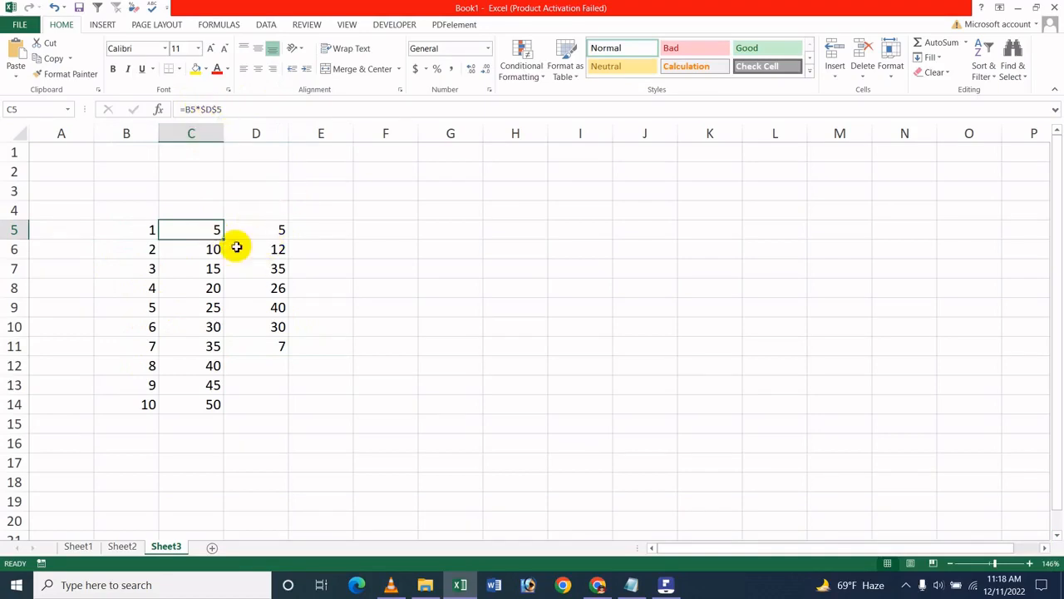
drag(152, 231, 152, 421)
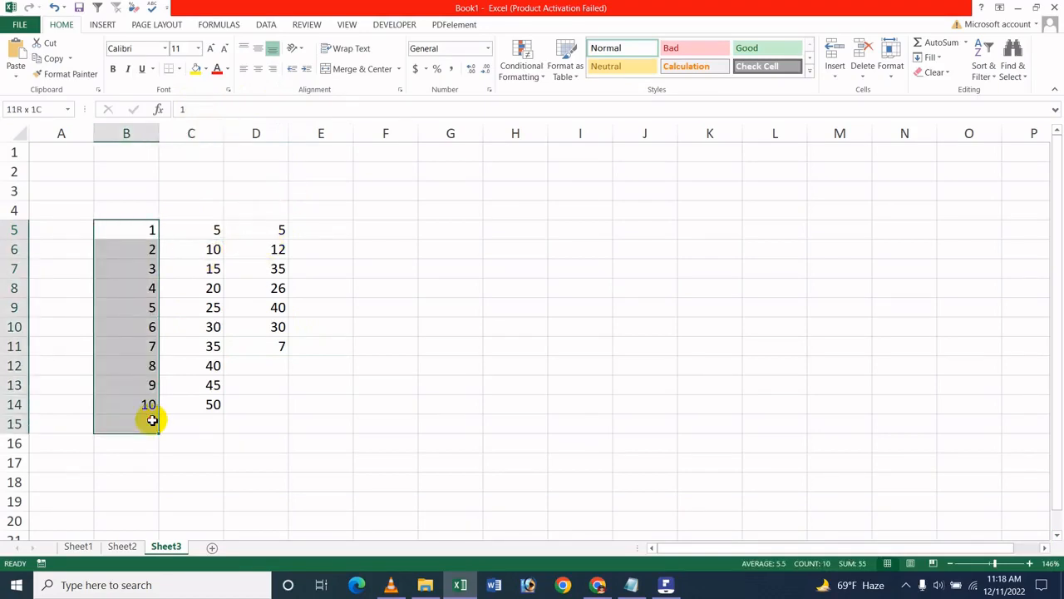
click(274, 423)
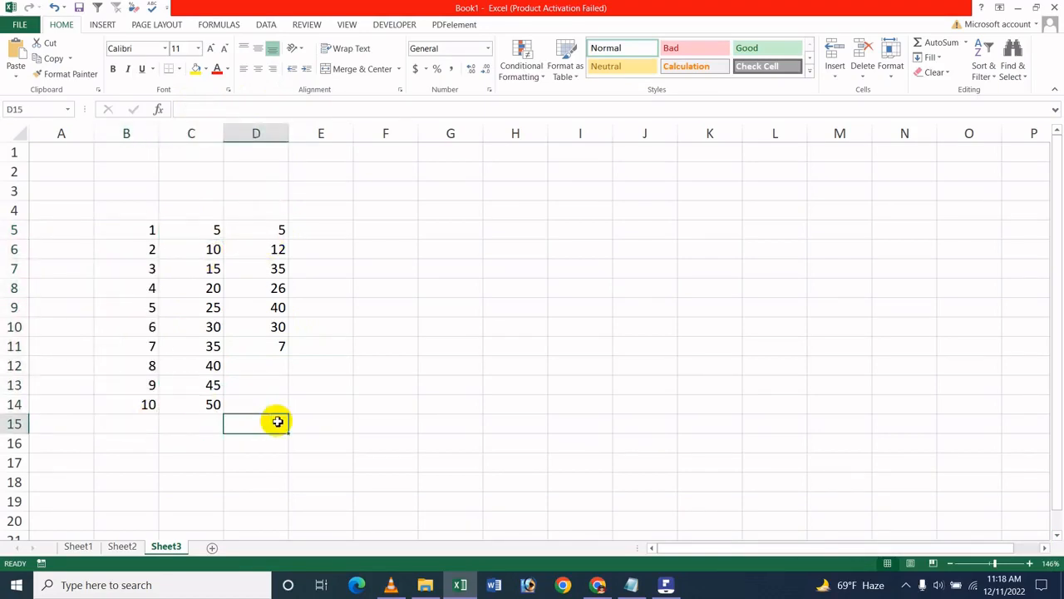
click(275, 226)
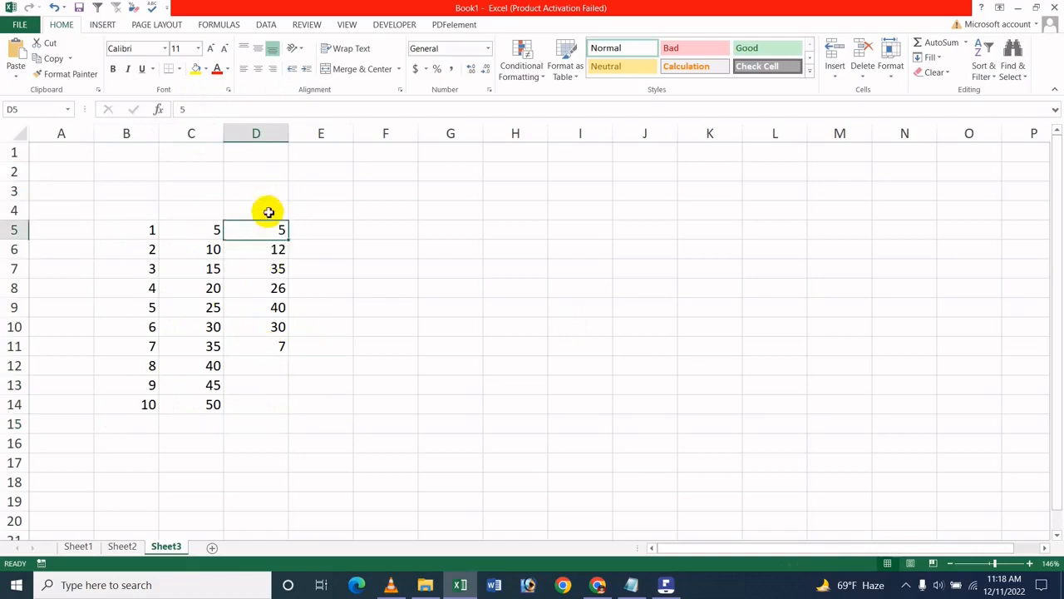
click(218, 231)
click(210, 115)
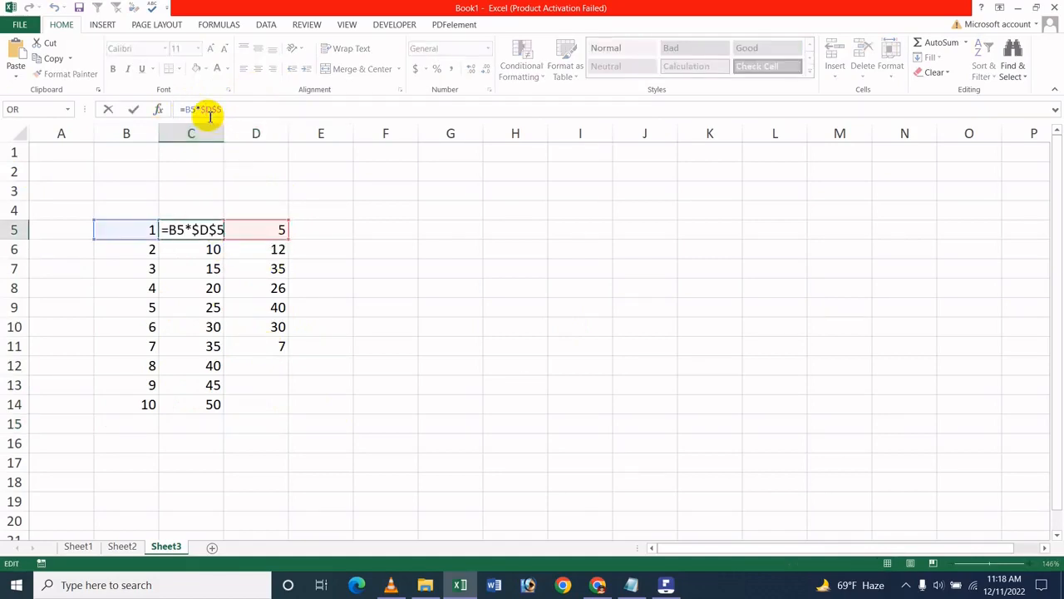
key(F4)
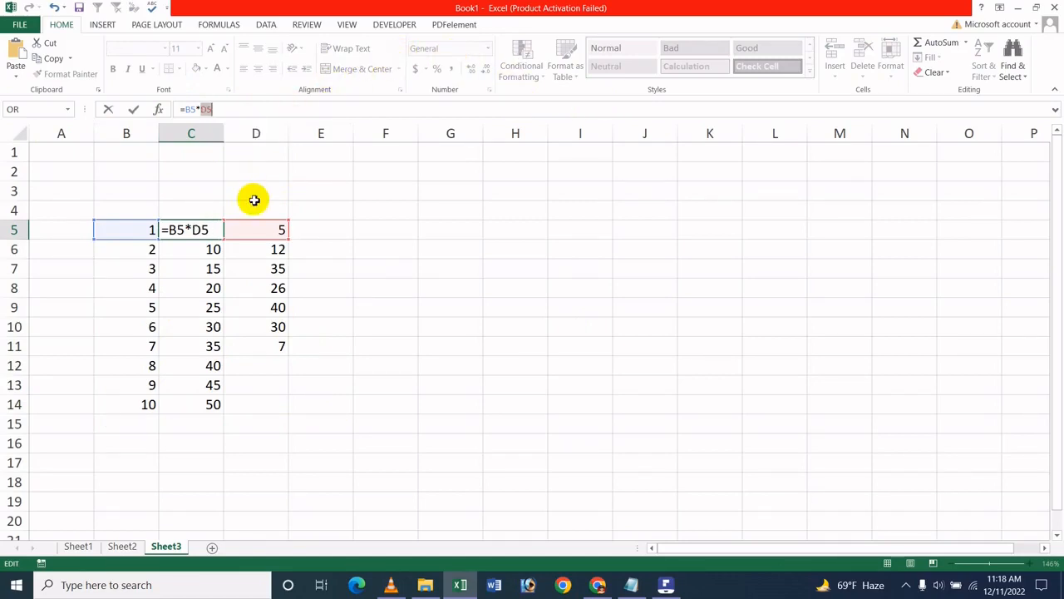
key(Return)
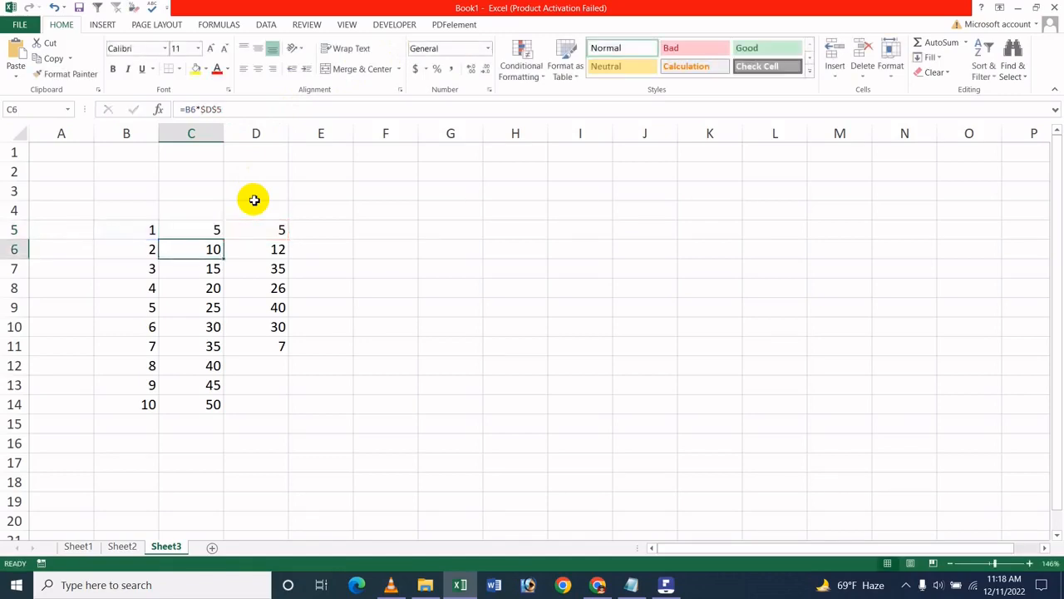
click(215, 236)
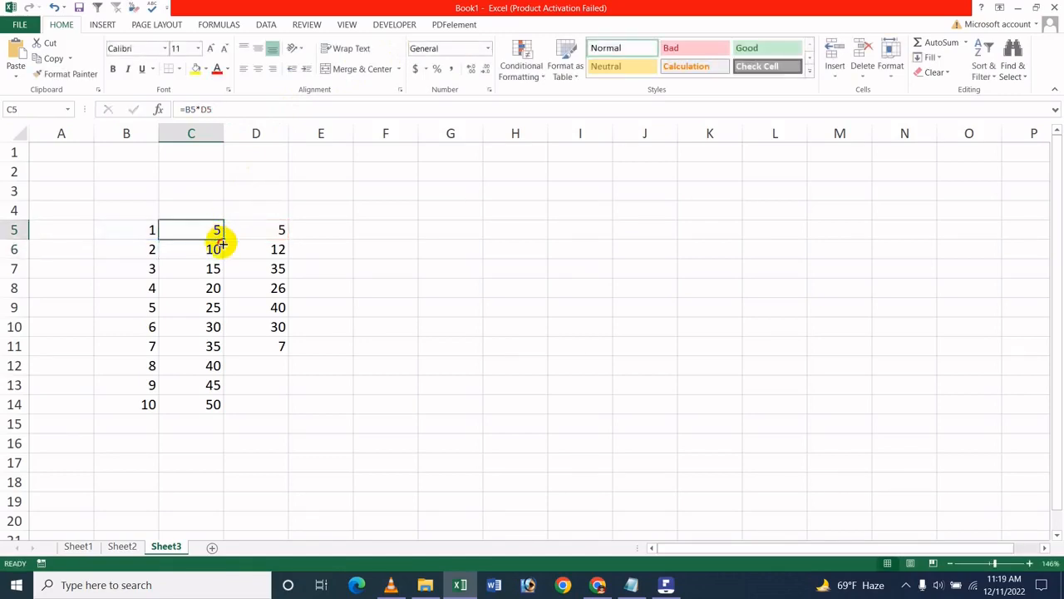
drag(222, 243, 220, 421)
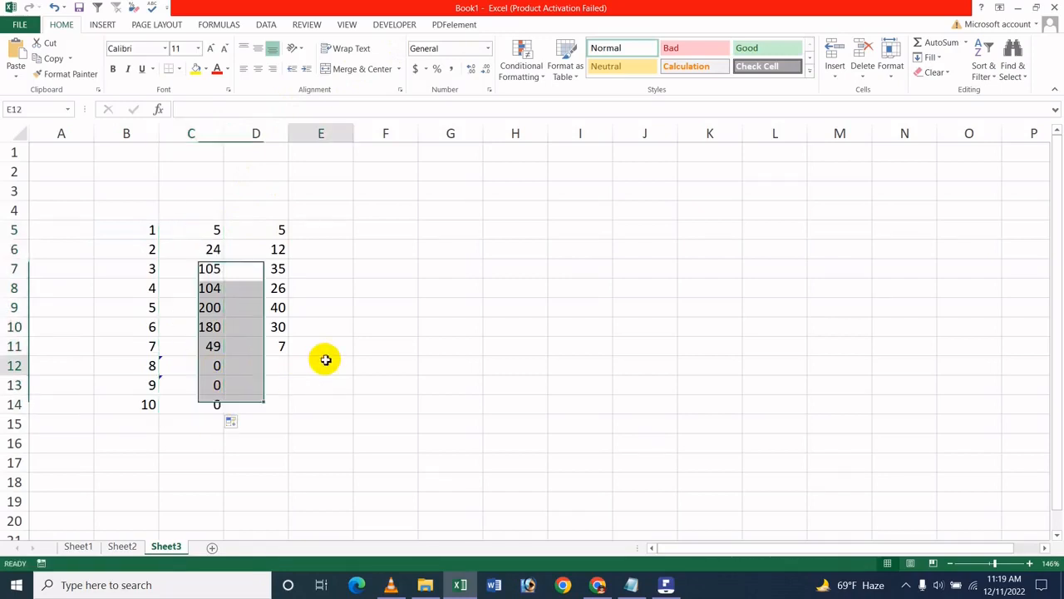
Step: Compare the column B values with their row-by-row multipliers in column D for rows 5 through 7
click(325, 360)
click(244, 288)
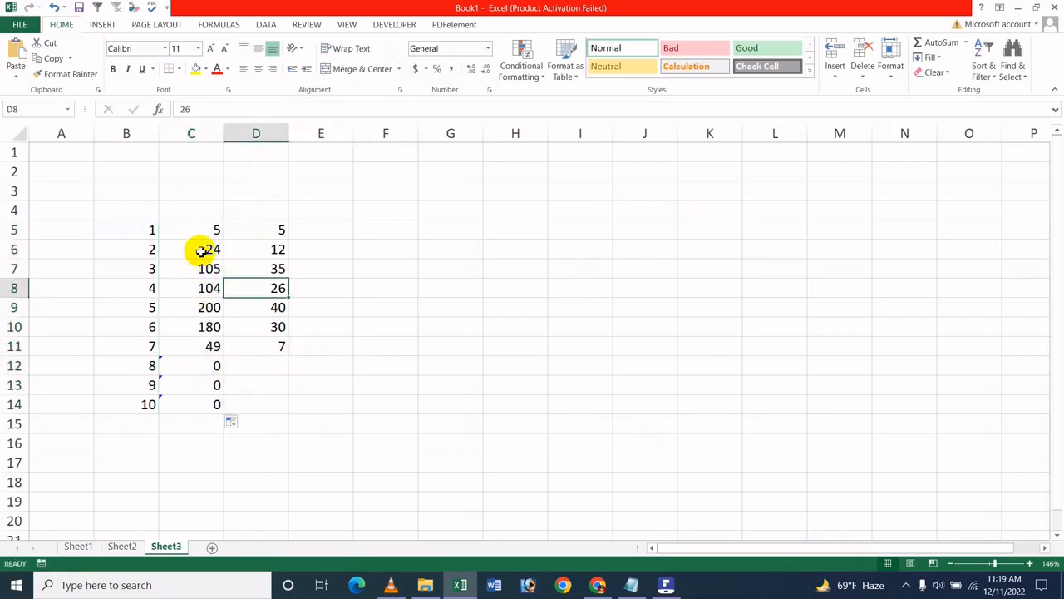
drag(218, 231, 266, 232)
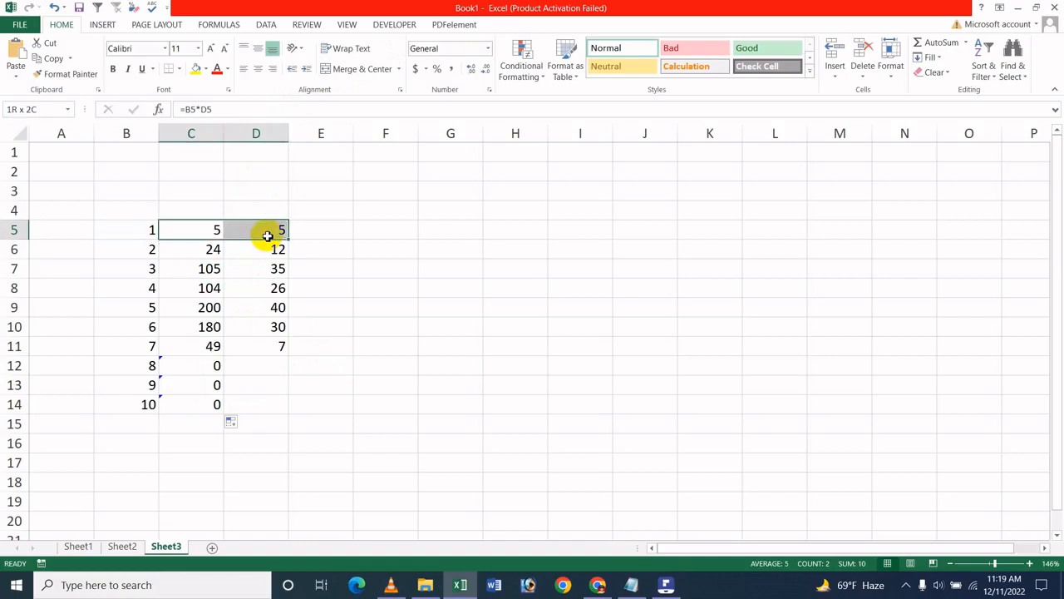
click(150, 246)
click(257, 249)
click(155, 272)
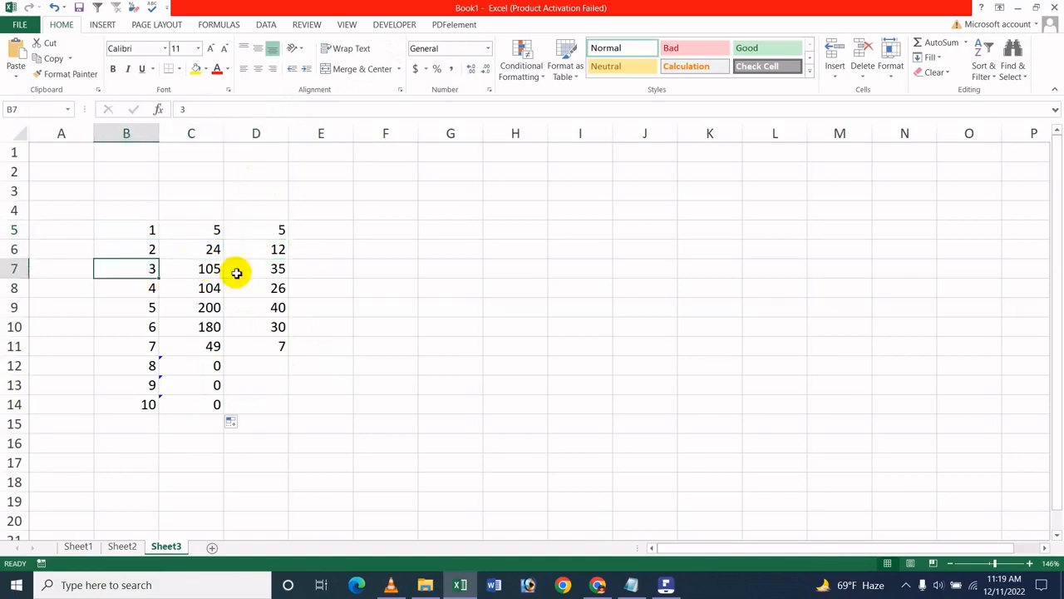
click(276, 269)
click(271, 231)
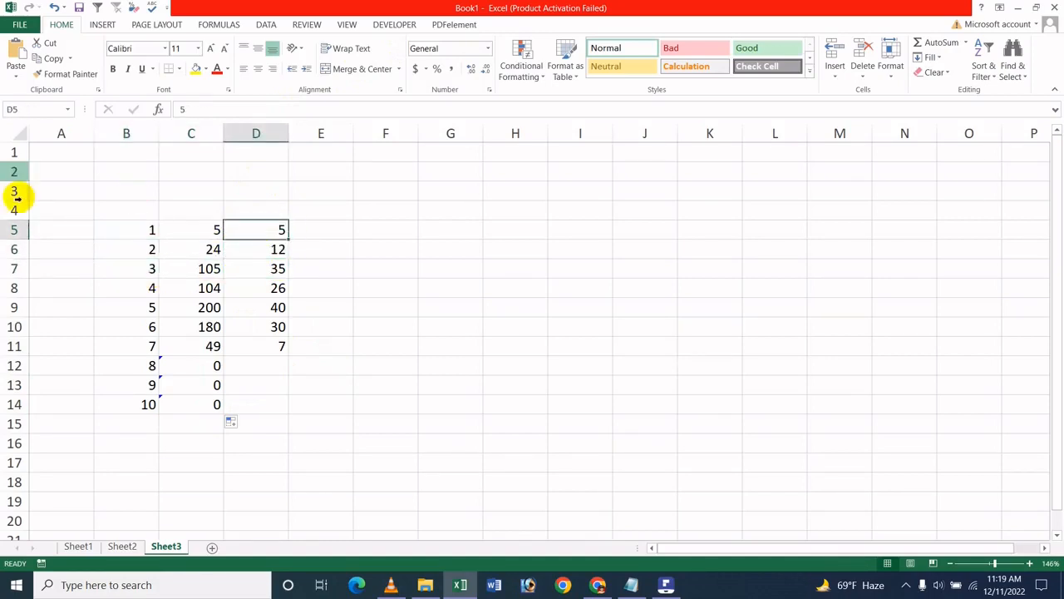
Step: Review the values in B5:B14 and inspect which cells the filled formula in C6 references
drag(142, 225, 140, 411)
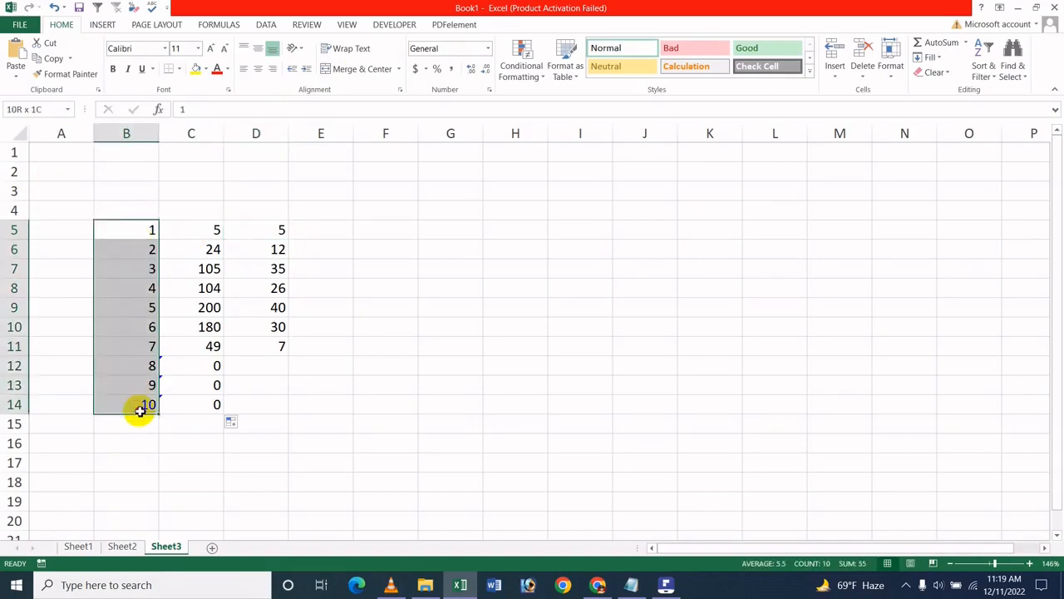
click(213, 247)
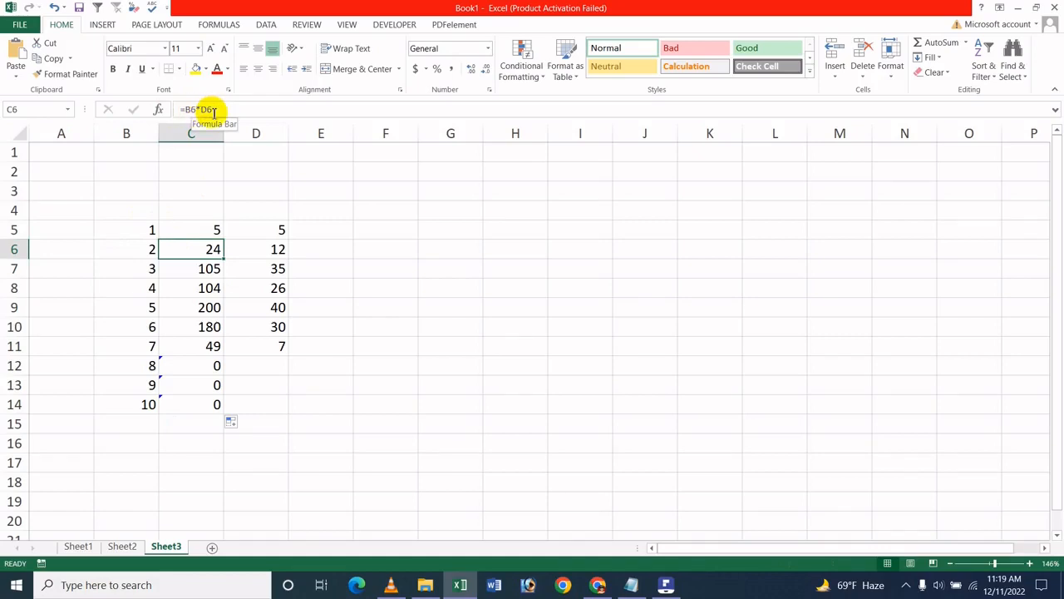
click(208, 109)
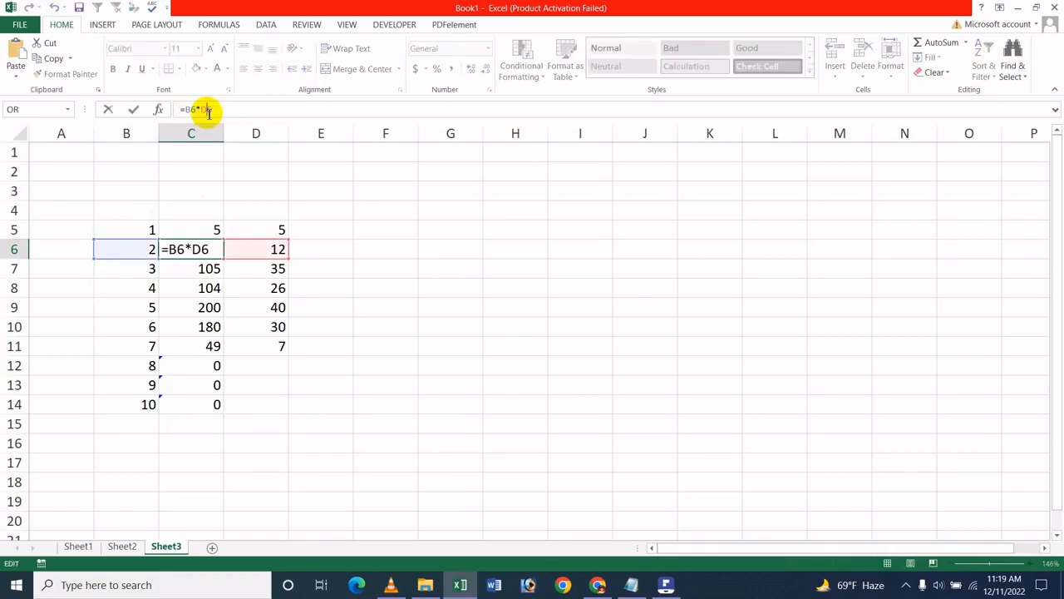
click(359, 246)
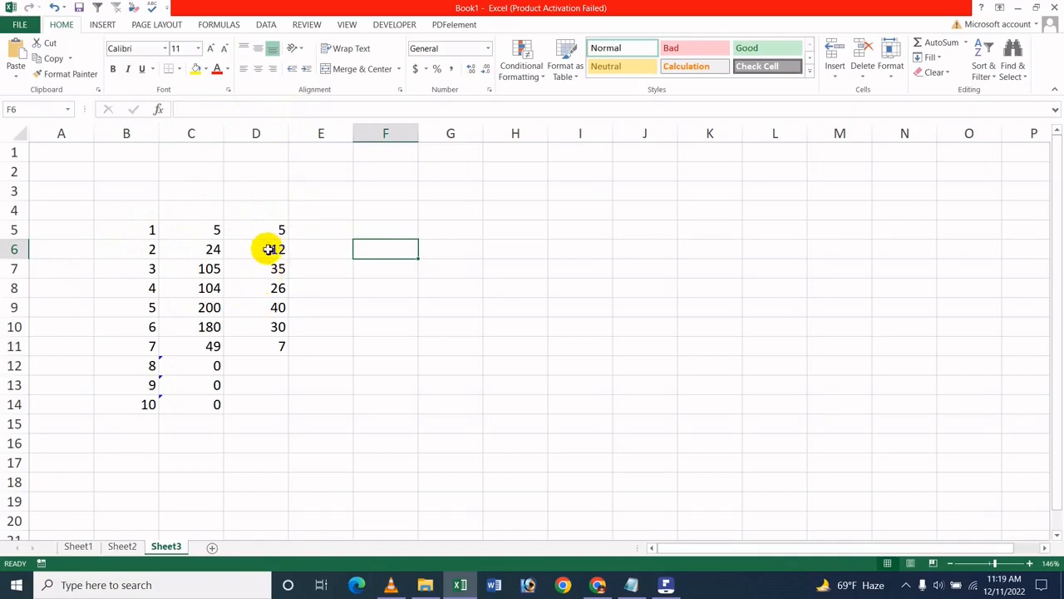
Step: Trace the paired values in columns B and D again from row 5 down to the multiplier in D8
click(147, 230)
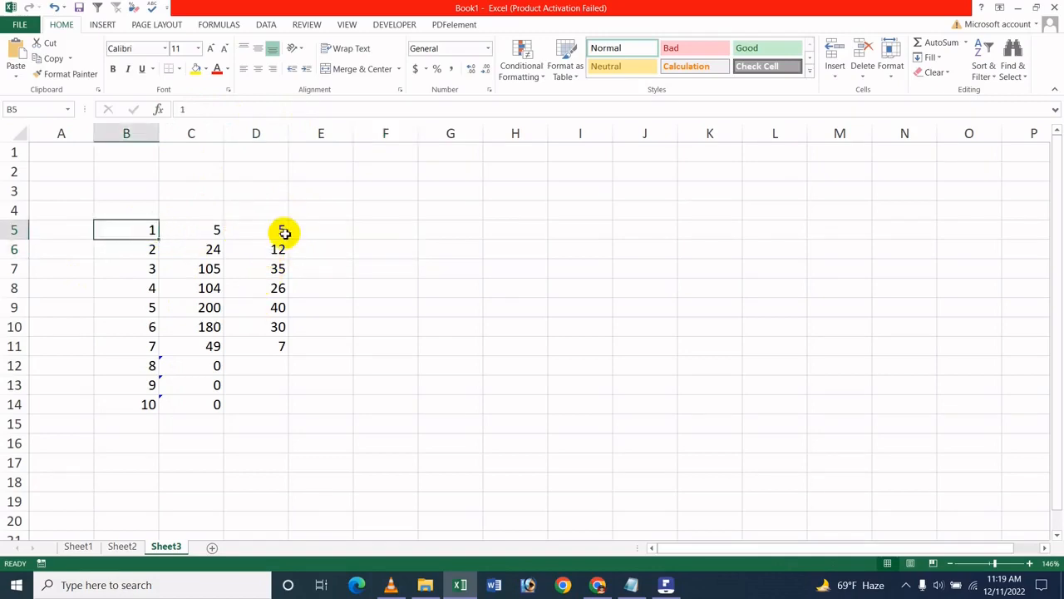
click(284, 233)
click(155, 253)
click(264, 250)
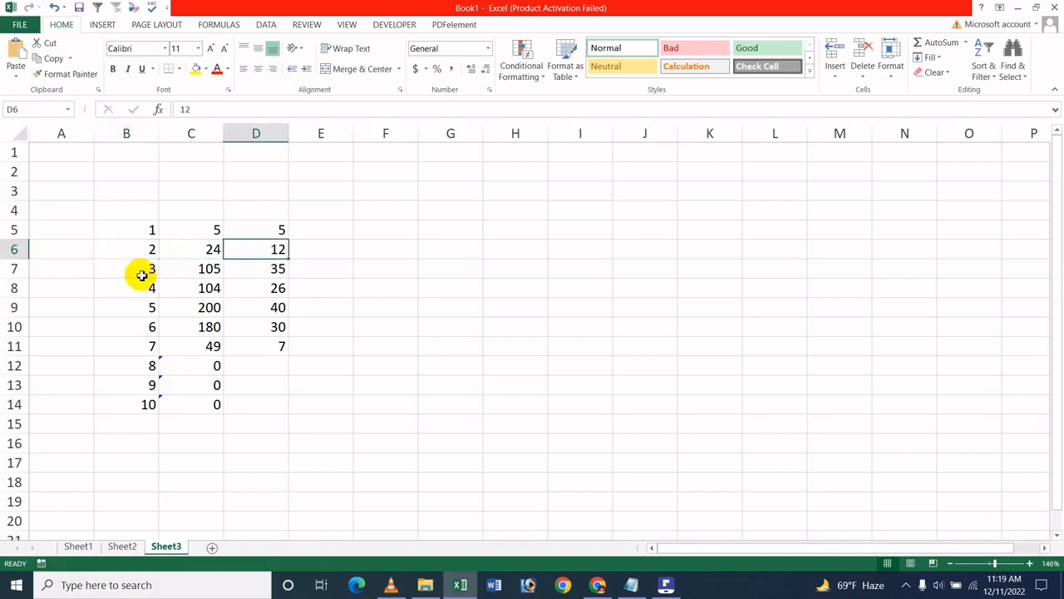
click(142, 276)
click(274, 278)
click(274, 288)
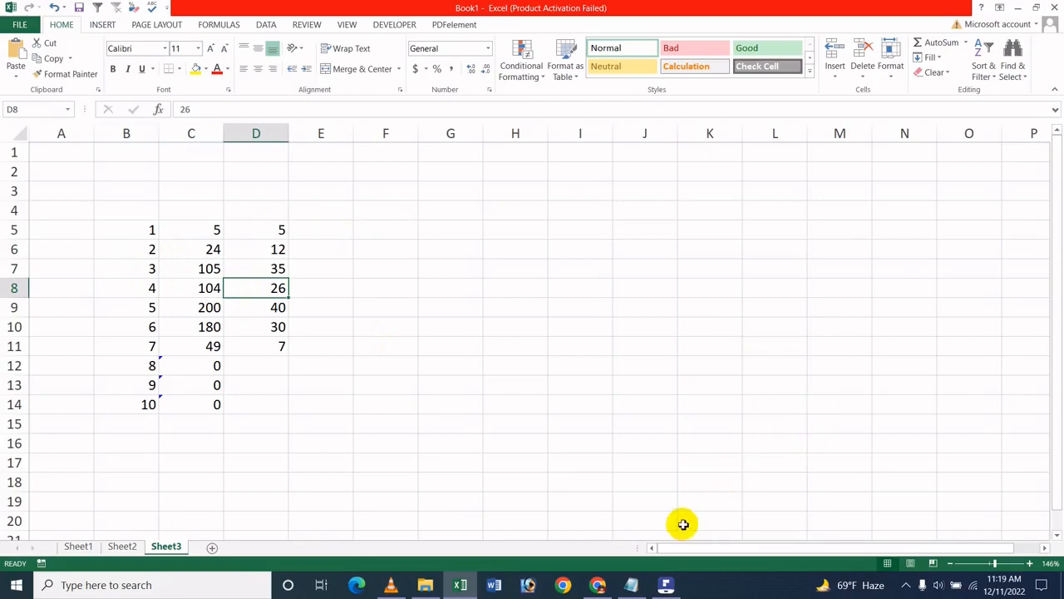
Step: Switch to PDFelement to view the title page of the open "How To Extend Formula Across Or Down On MS Excel - Bangla" PDF
click(665, 584)
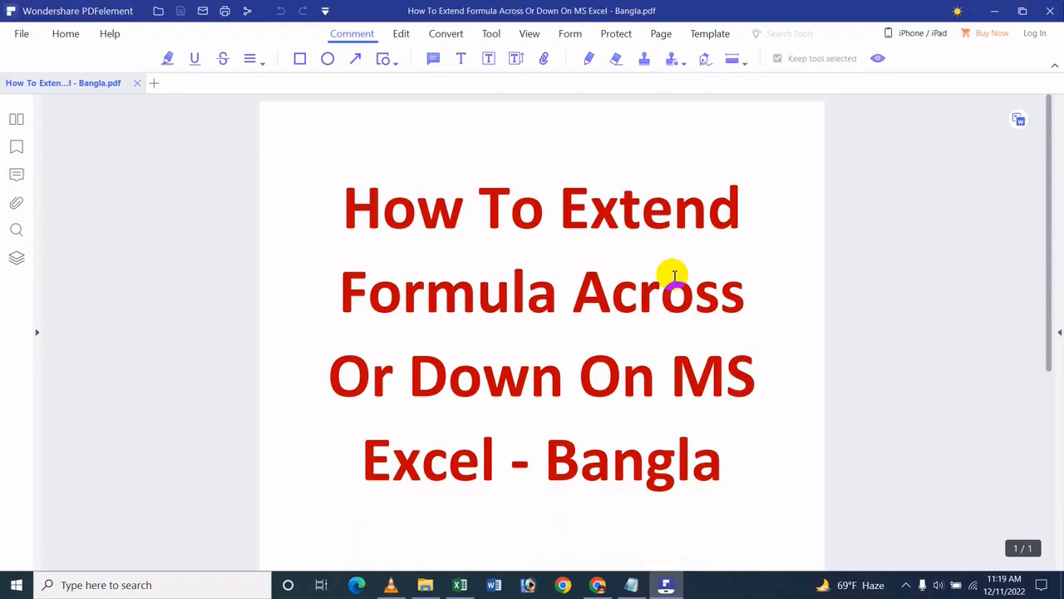